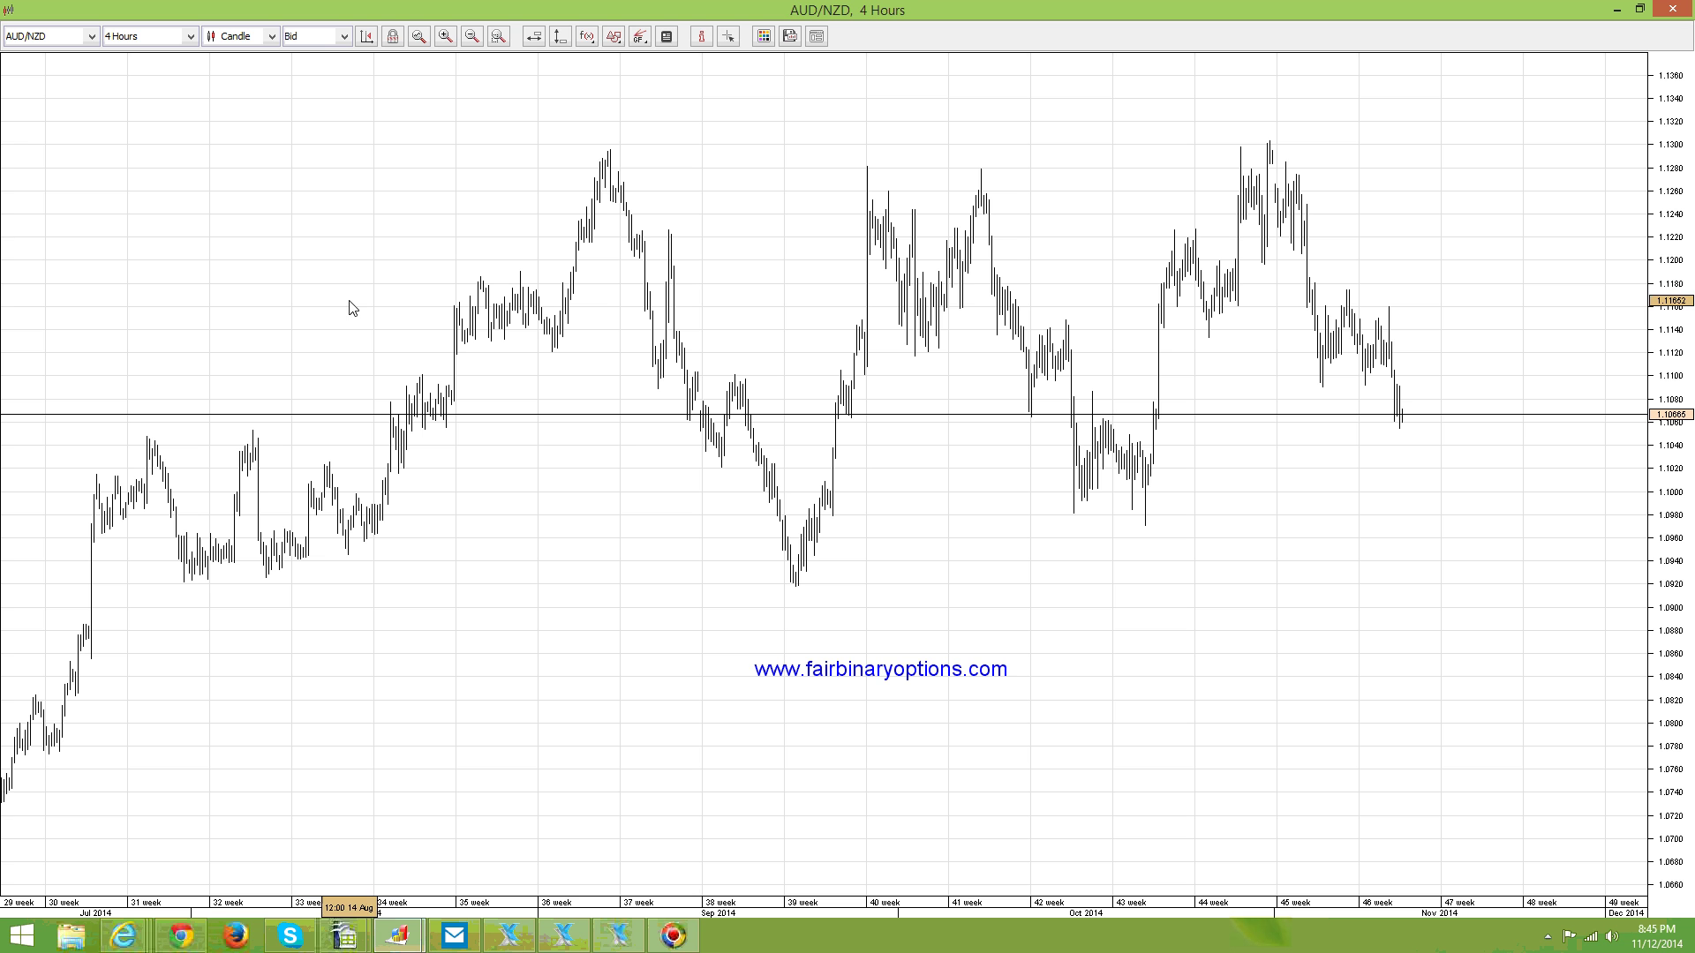
# Step: Draw a shaded rectangle over the sideways range from the September high down to about 1.0910
pyautogui.click(614, 40)
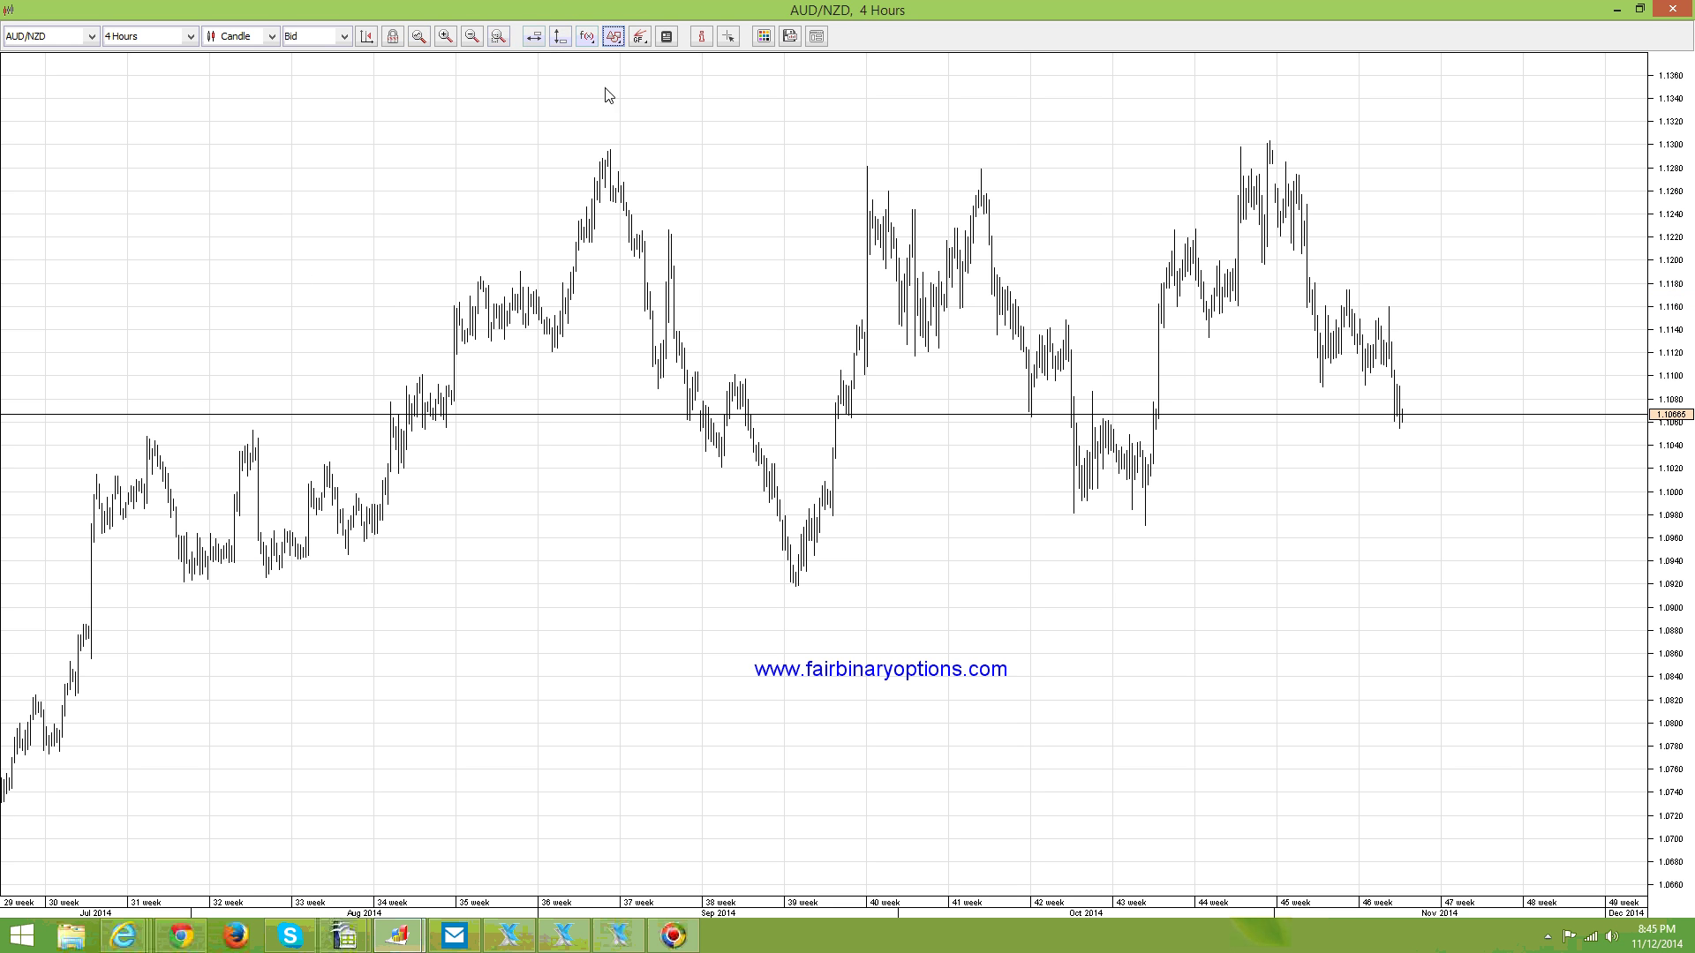
pyautogui.click(643, 188)
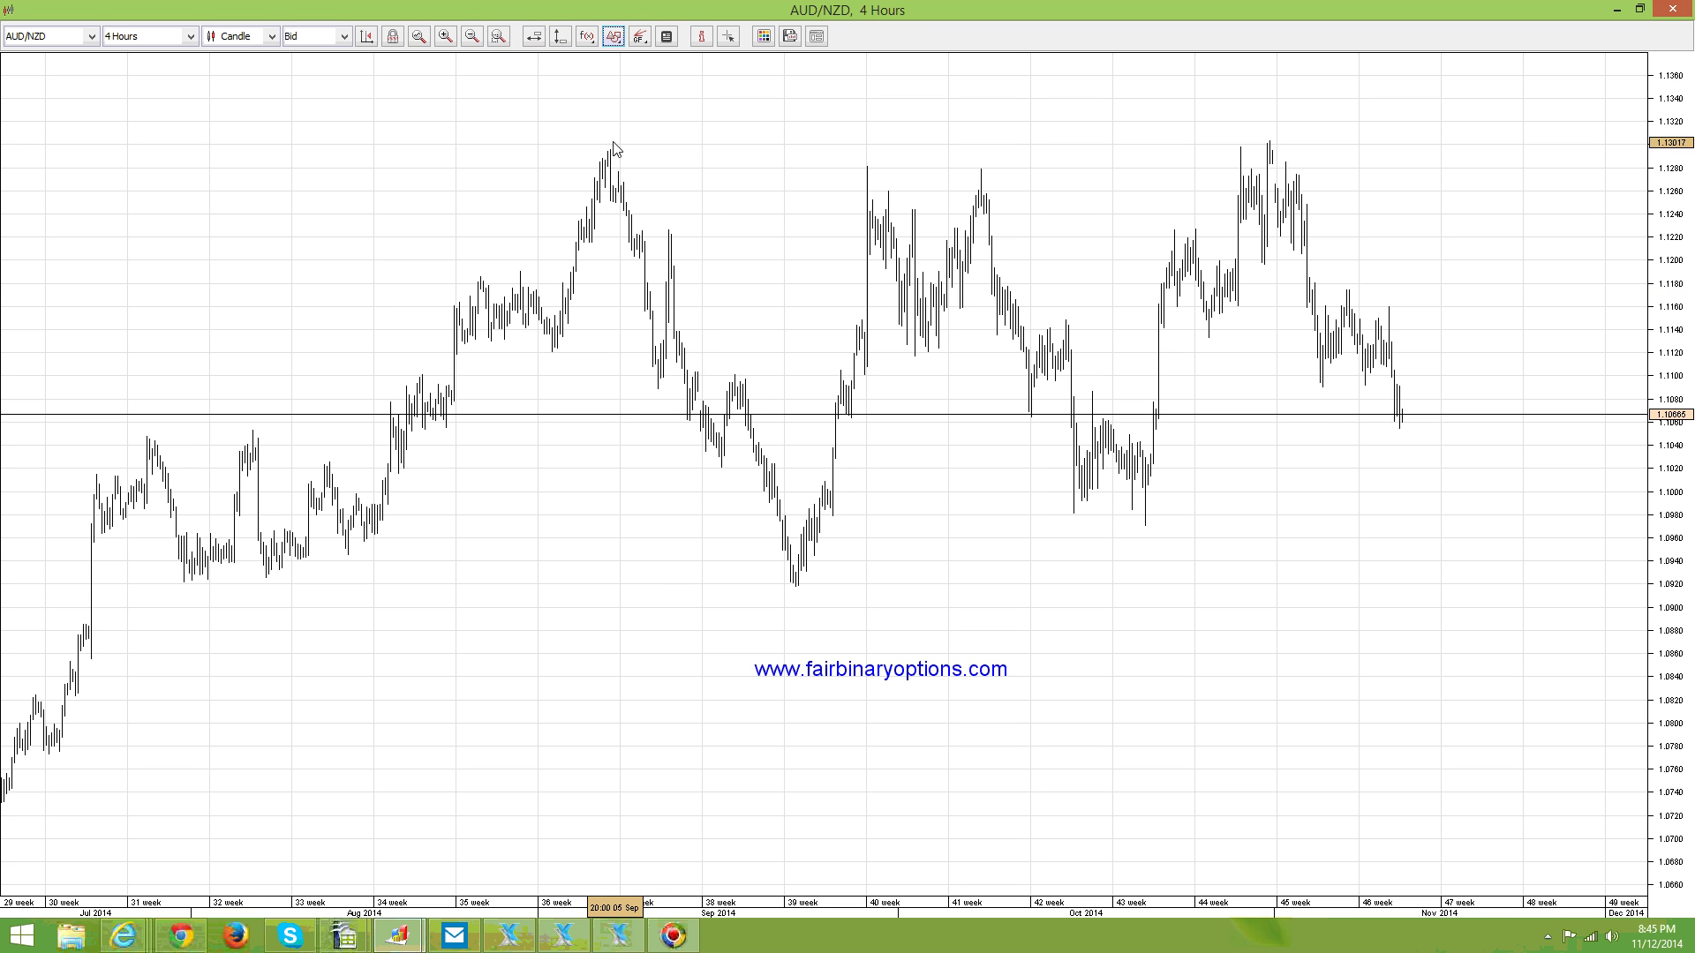
pyautogui.moveTo(612, 141); pyautogui.dragTo(1482, 598)
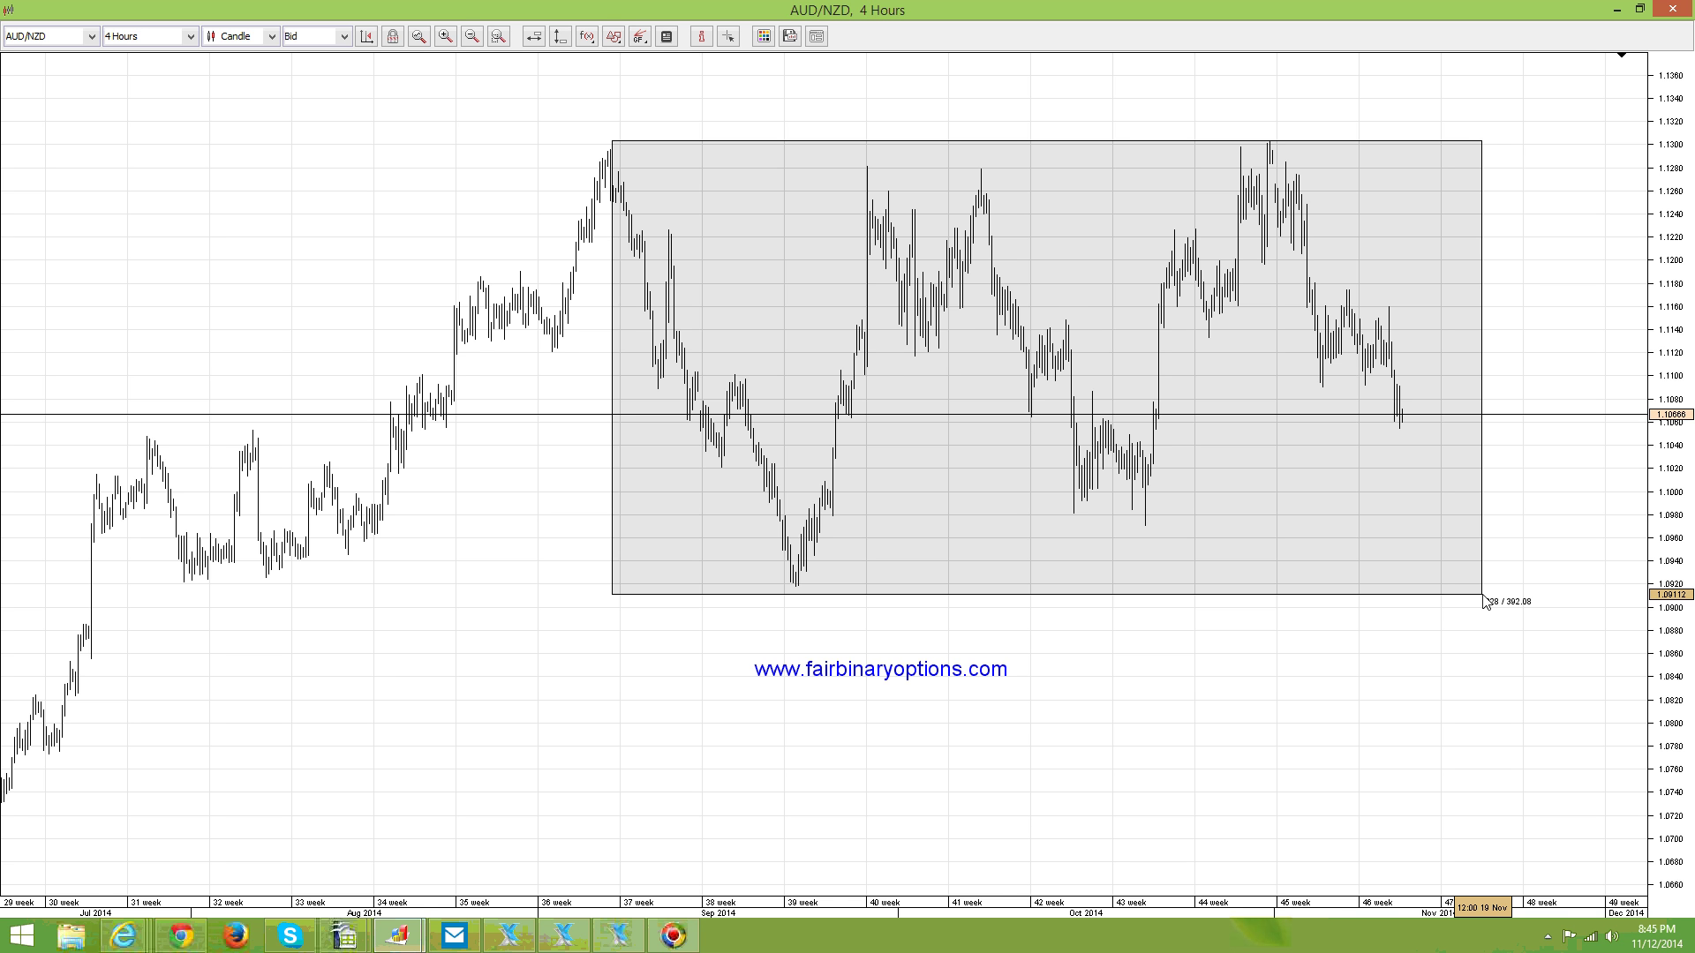
pyautogui.moveTo(533, 579); pyautogui.dragTo(537, 534)
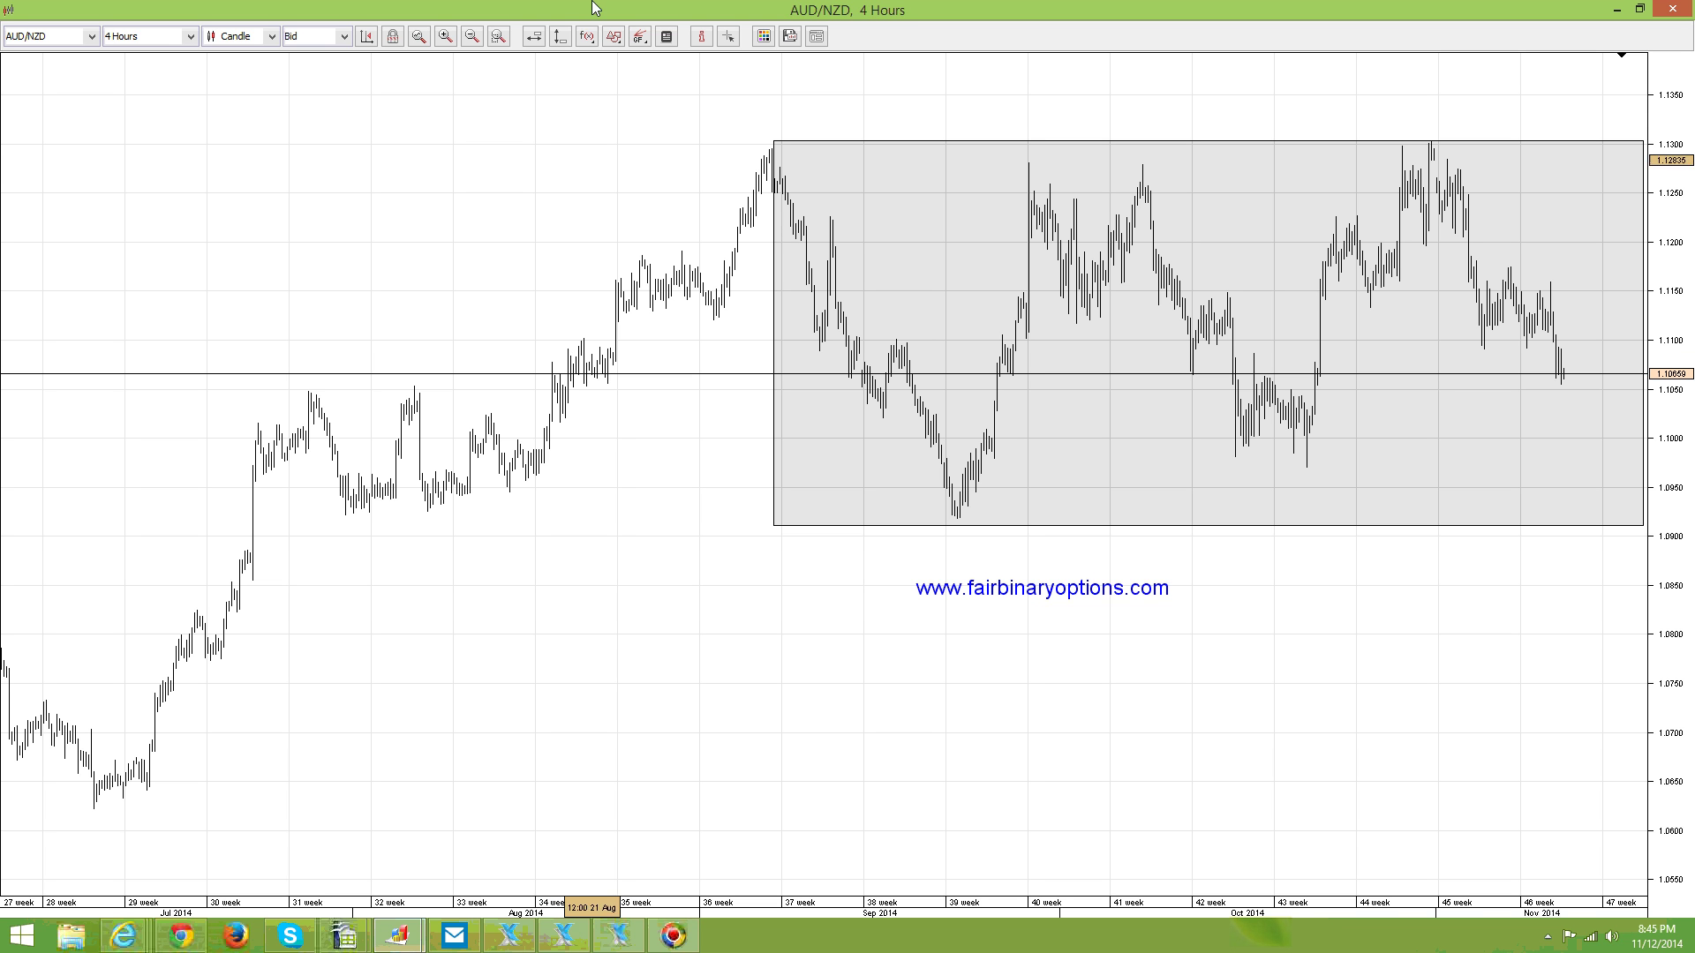
# Step: Draw a small rectangle around the early-July low
pyautogui.click(615, 37)
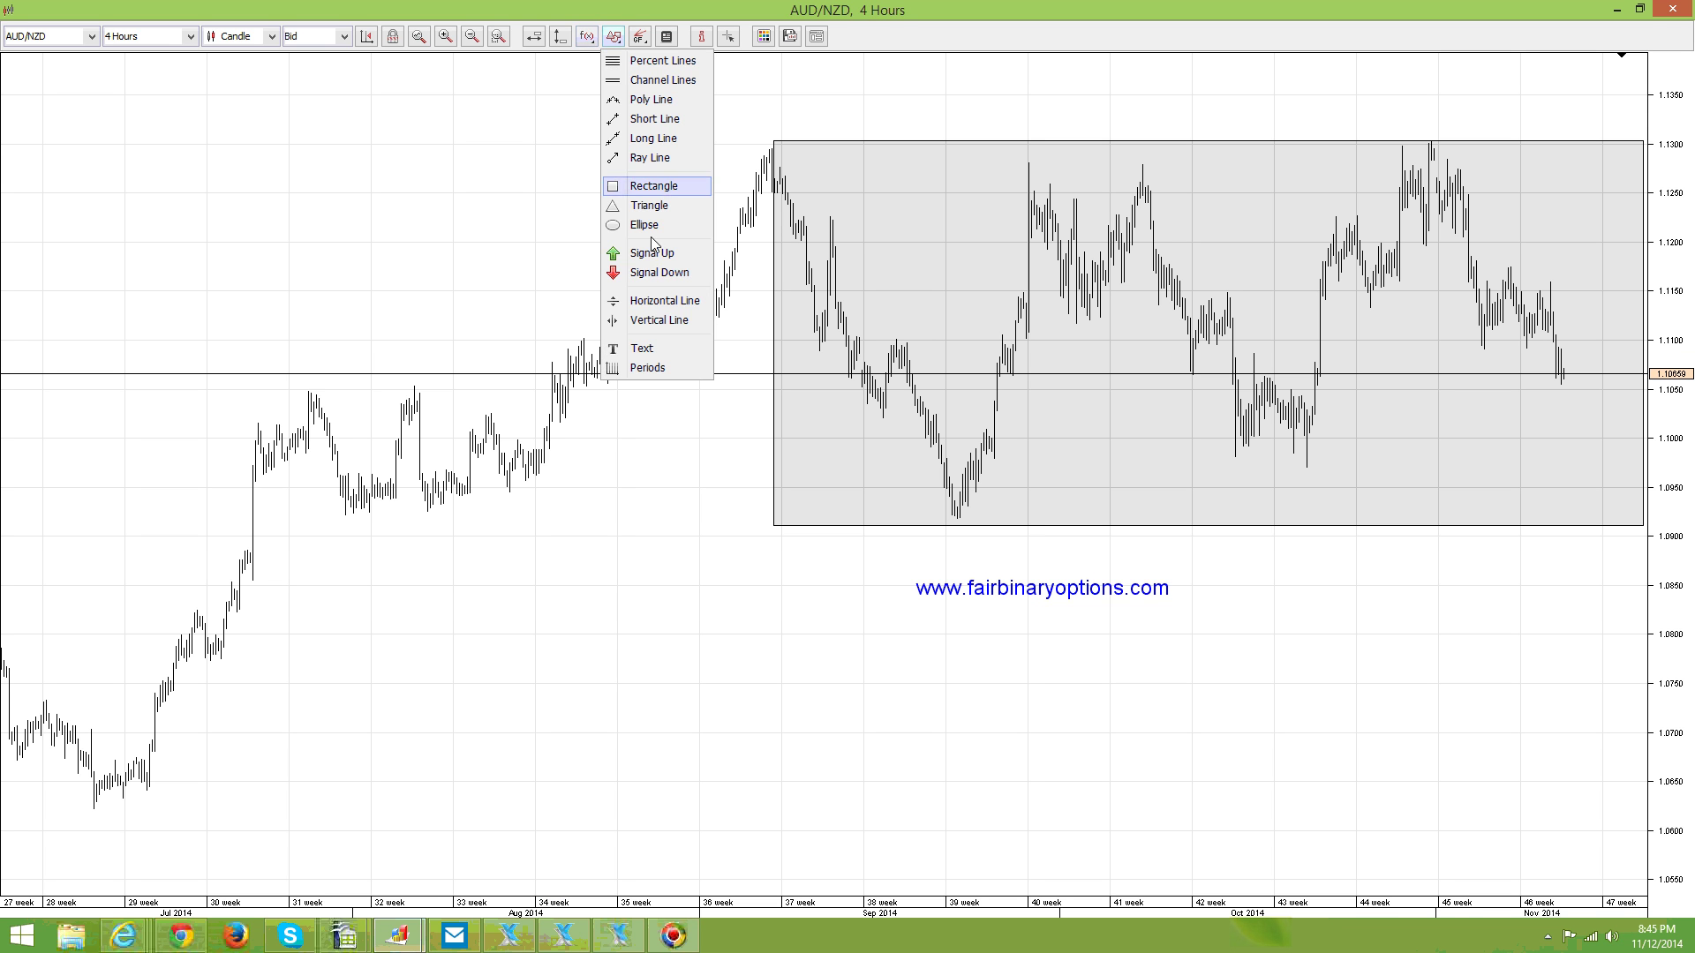
pyautogui.click(680, 176)
pyautogui.moveTo(66, 773)
pyautogui.mouseDown()
pyautogui.moveTo(284, 827)
pyautogui.moveTo(169, 830)
pyautogui.mouseUp()
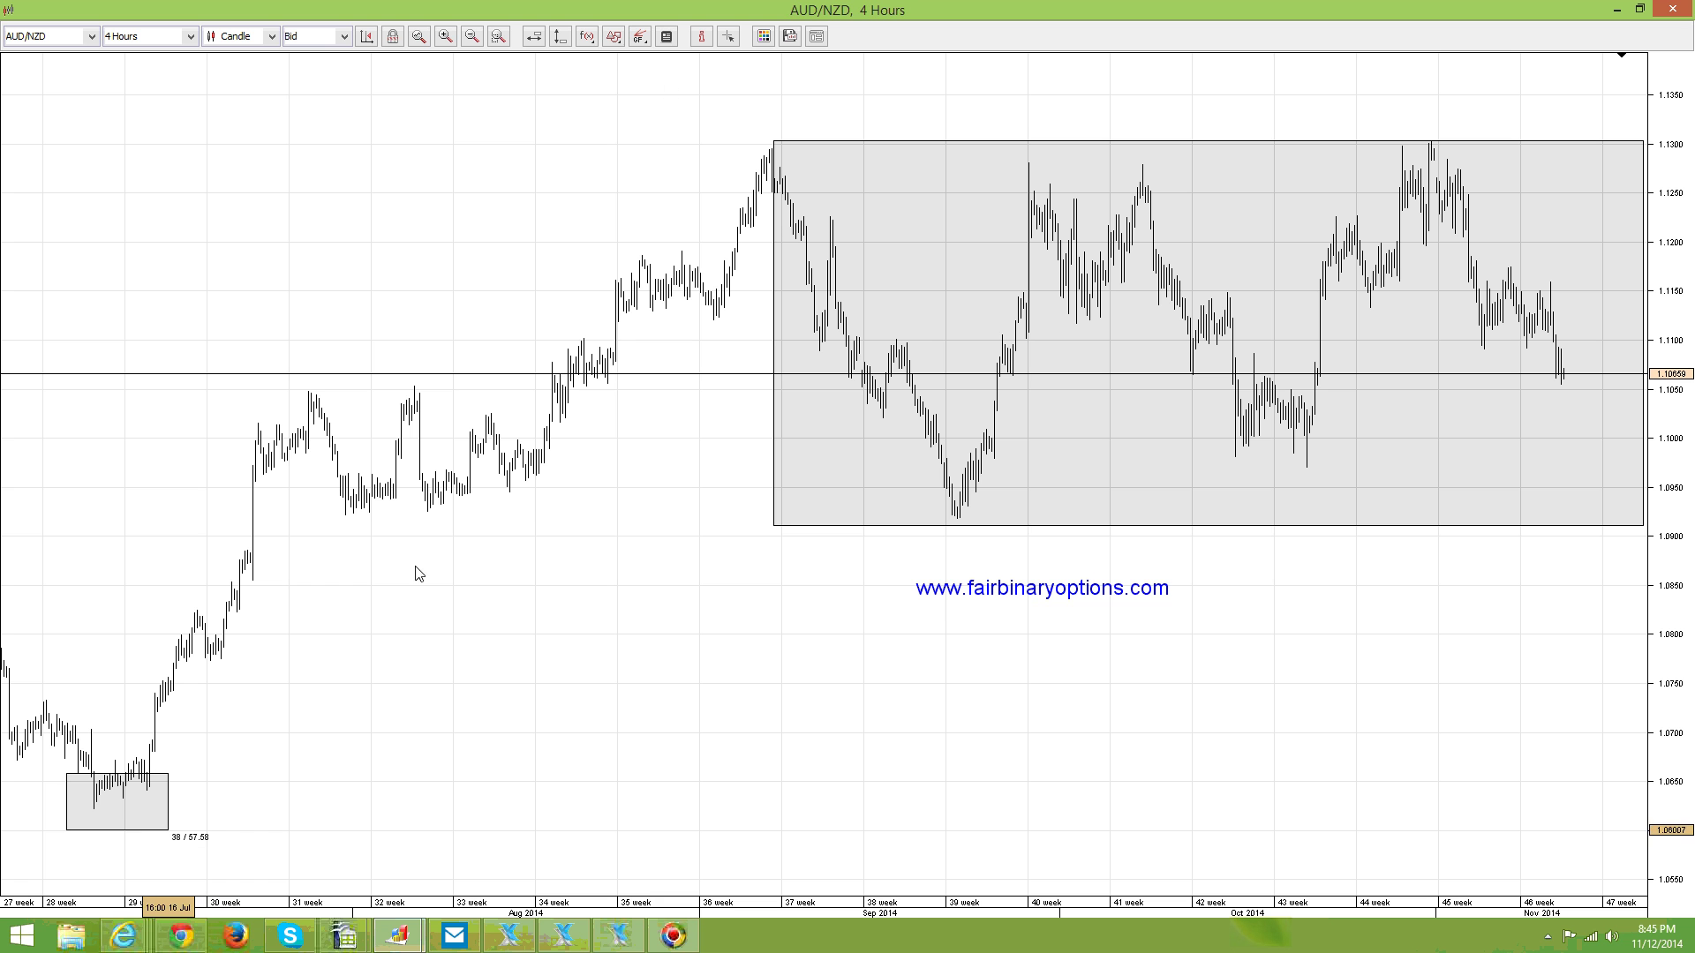
# Step: Draw a poly line from the July low through the late-July high, August peak and dip to the range top
pyautogui.click(613, 38)
pyautogui.click(650, 101)
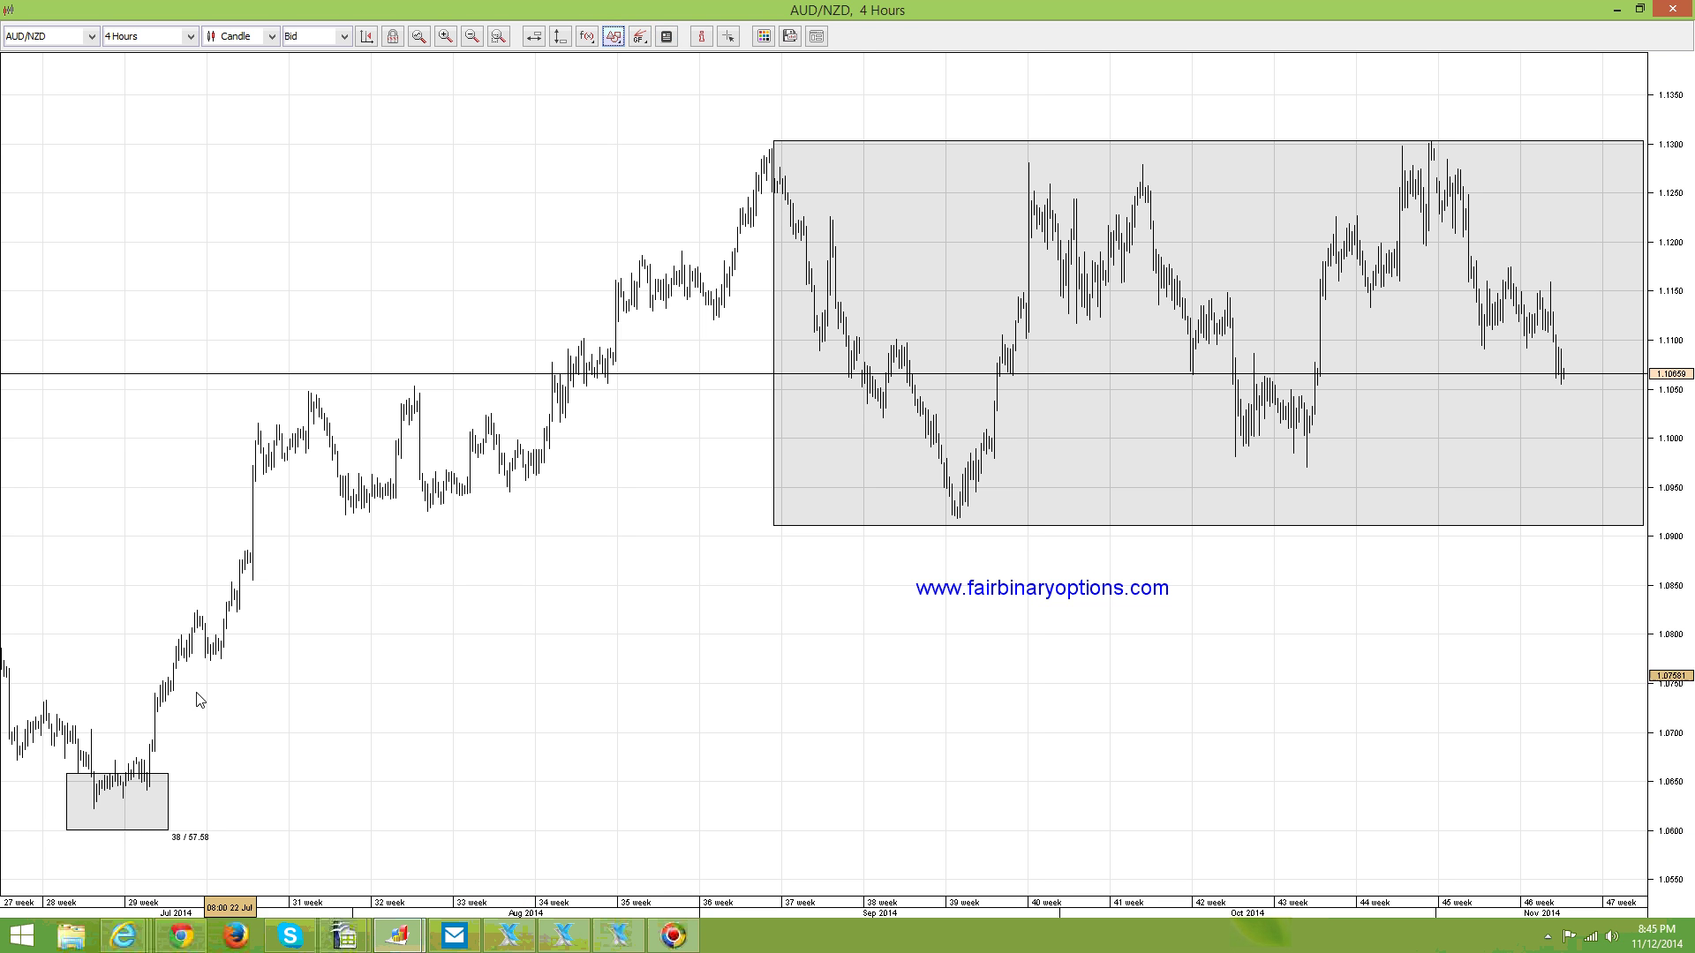
pyautogui.click(96, 805)
pyautogui.click(312, 389)
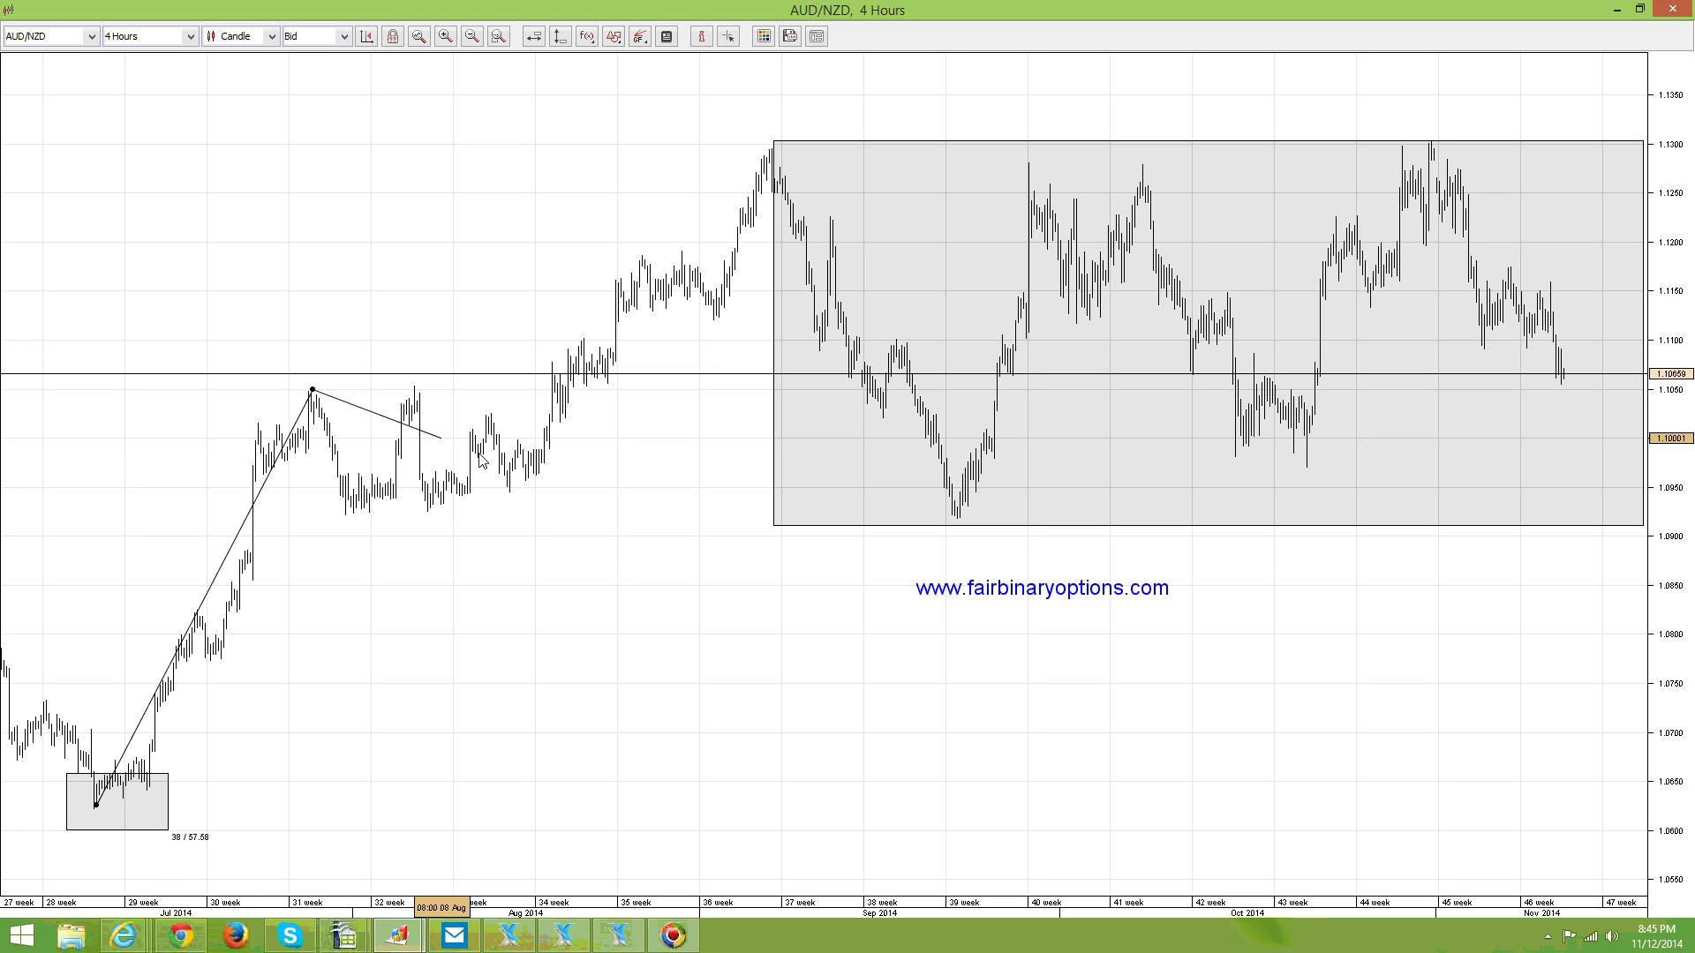
pyautogui.click(642, 255)
pyautogui.click(715, 311)
pyautogui.doubleClick(779, 141)
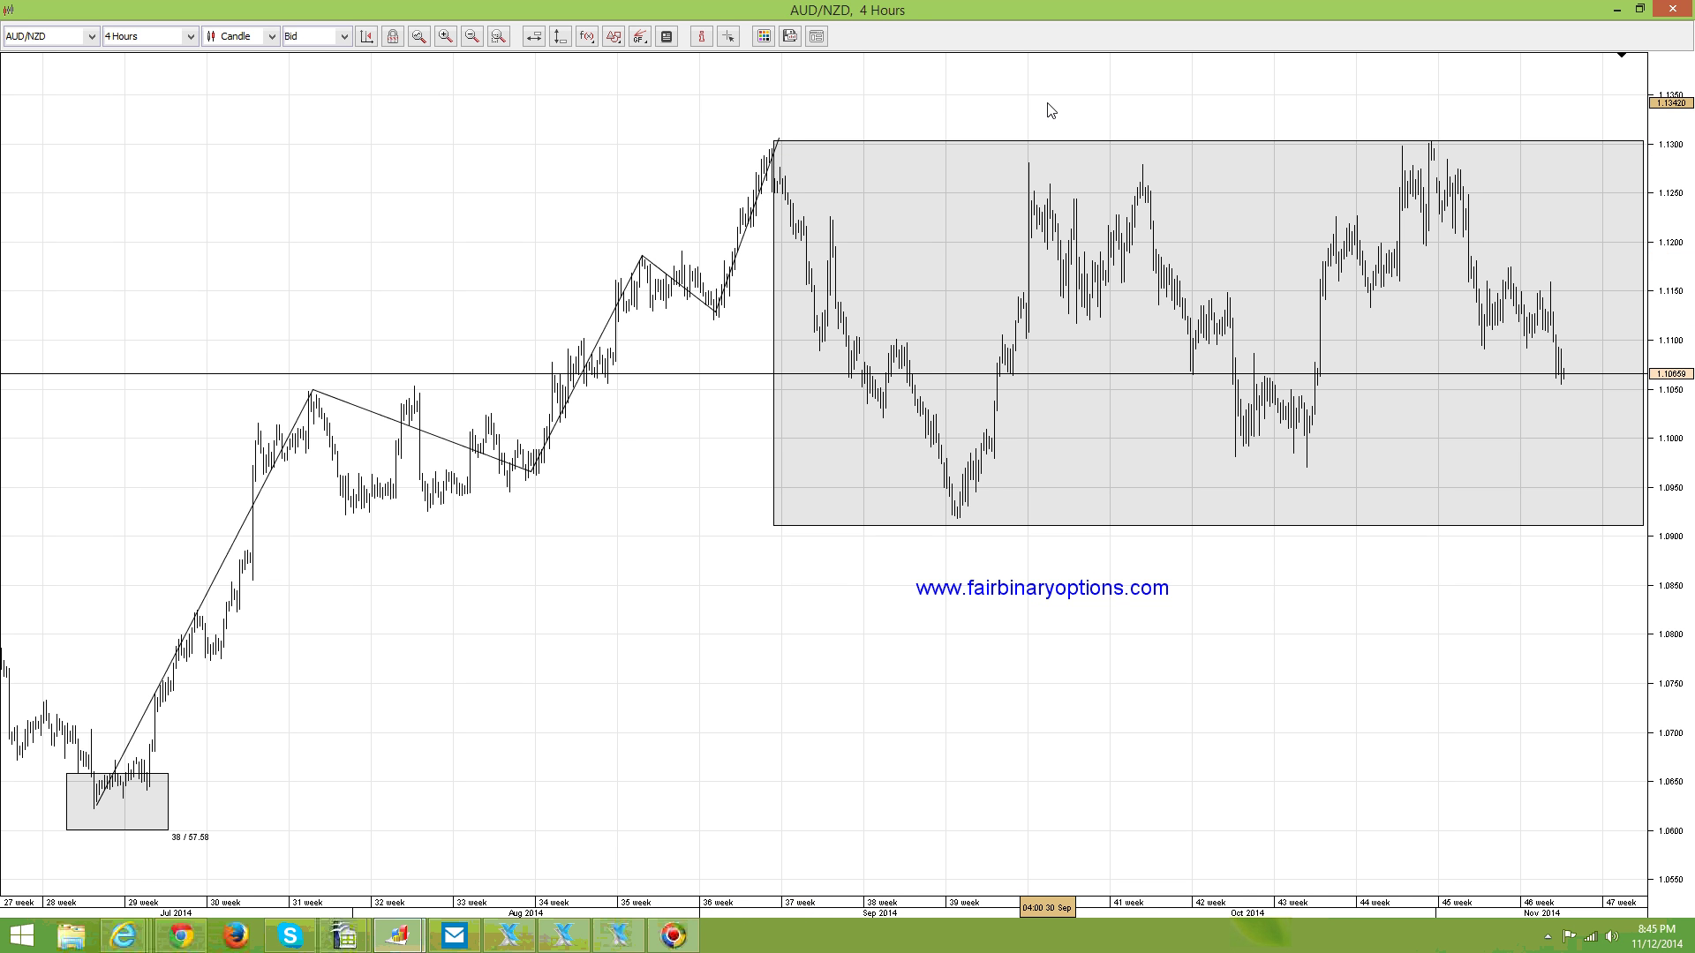
pyautogui.moveTo(1051, 110); pyautogui.dragTo(949, 105)
pyautogui.click(625, 36)
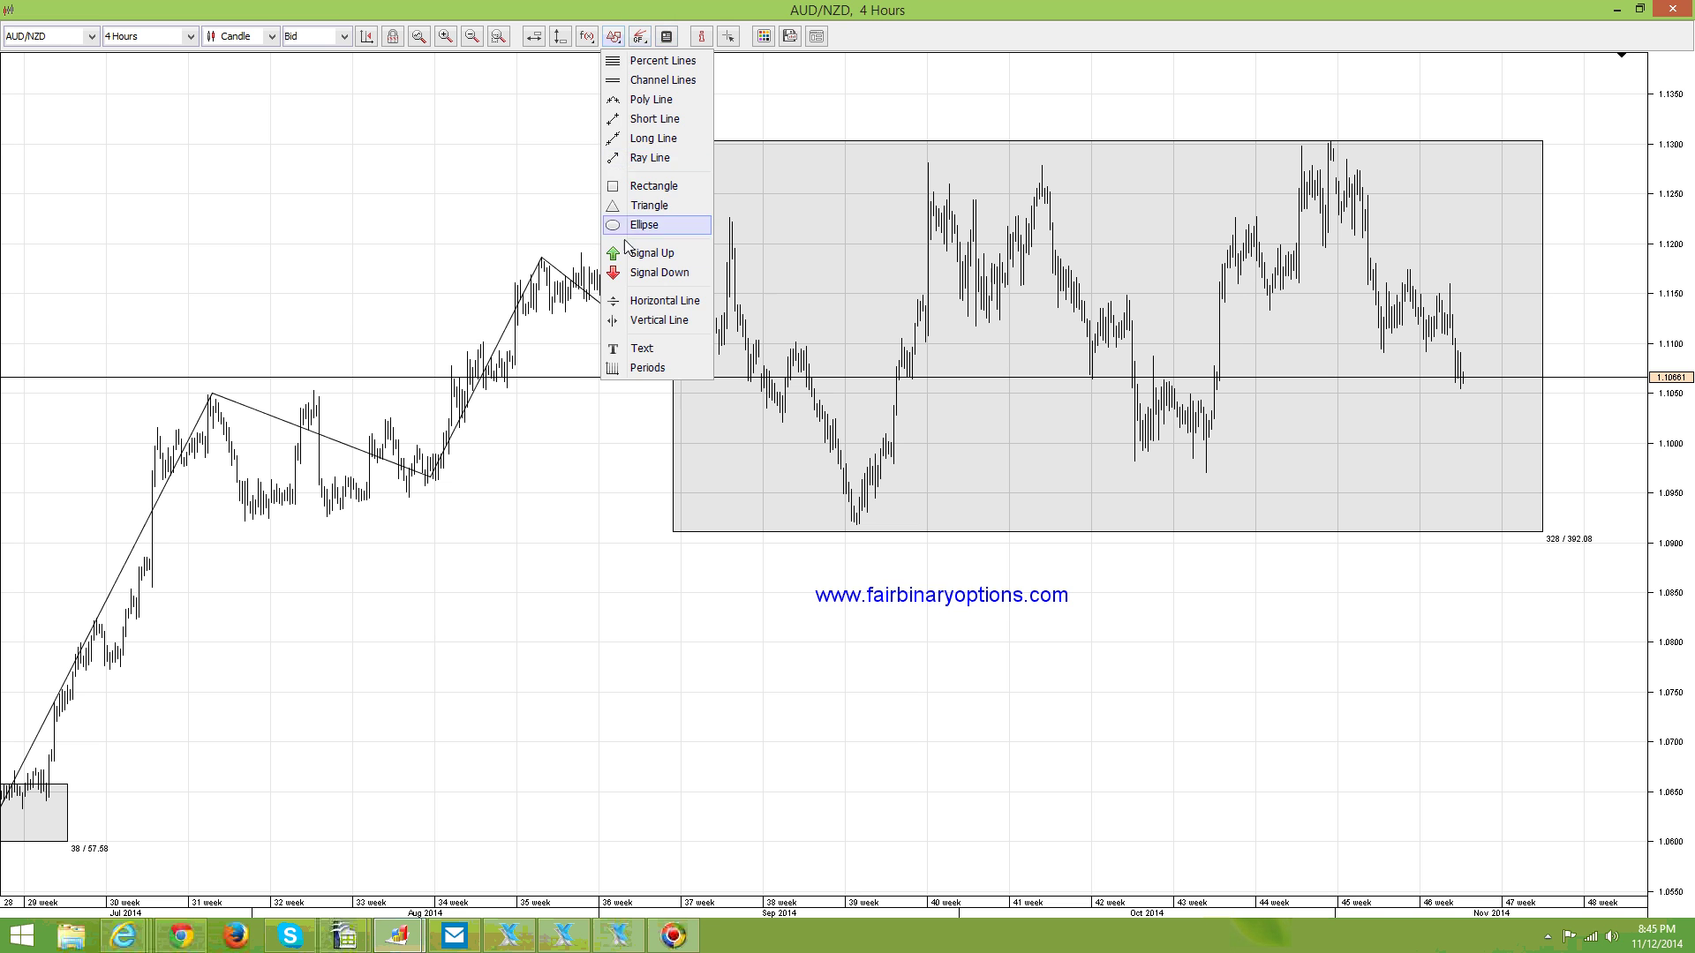
# Step: Add a bold red size-20 text label "a" above the September peak
pyautogui.click(666, 346)
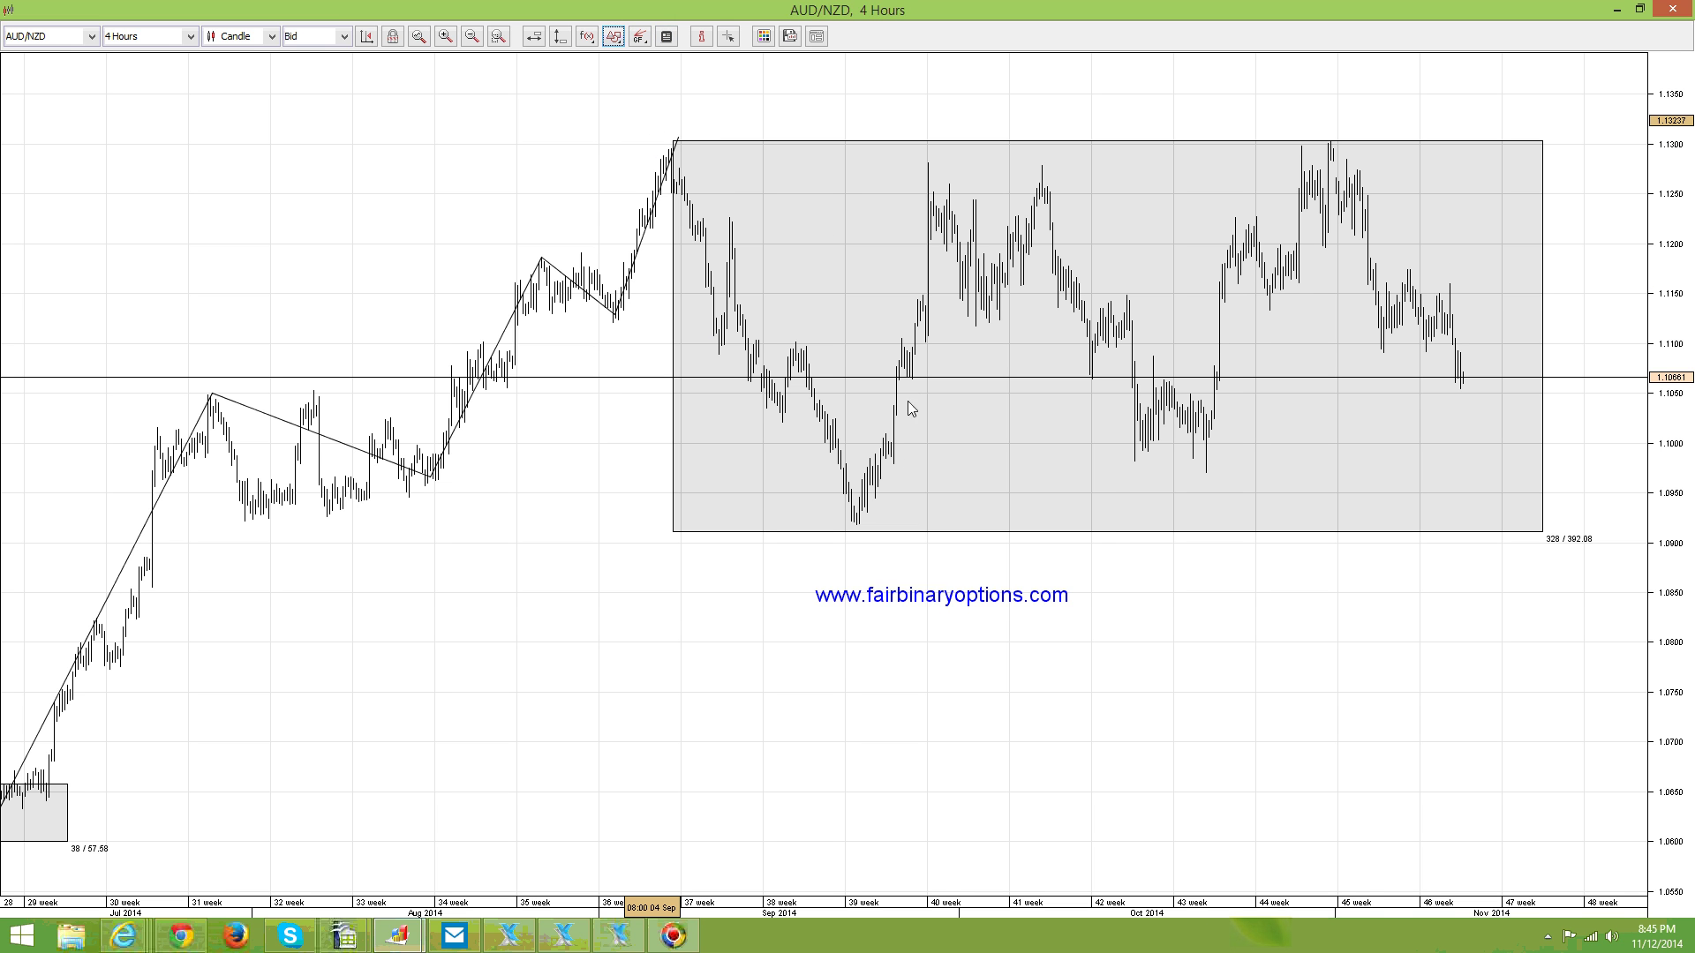
pyautogui.click(887, 445)
pyautogui.write('a')
pyautogui.click(1048, 497)
pyautogui.scroll(-2, 1062, 574)
pyautogui.click(1043, 569)
pyautogui.click(1002, 519)
pyautogui.click(979, 519)
pyautogui.click(936, 567)
pyautogui.click(945, 664)
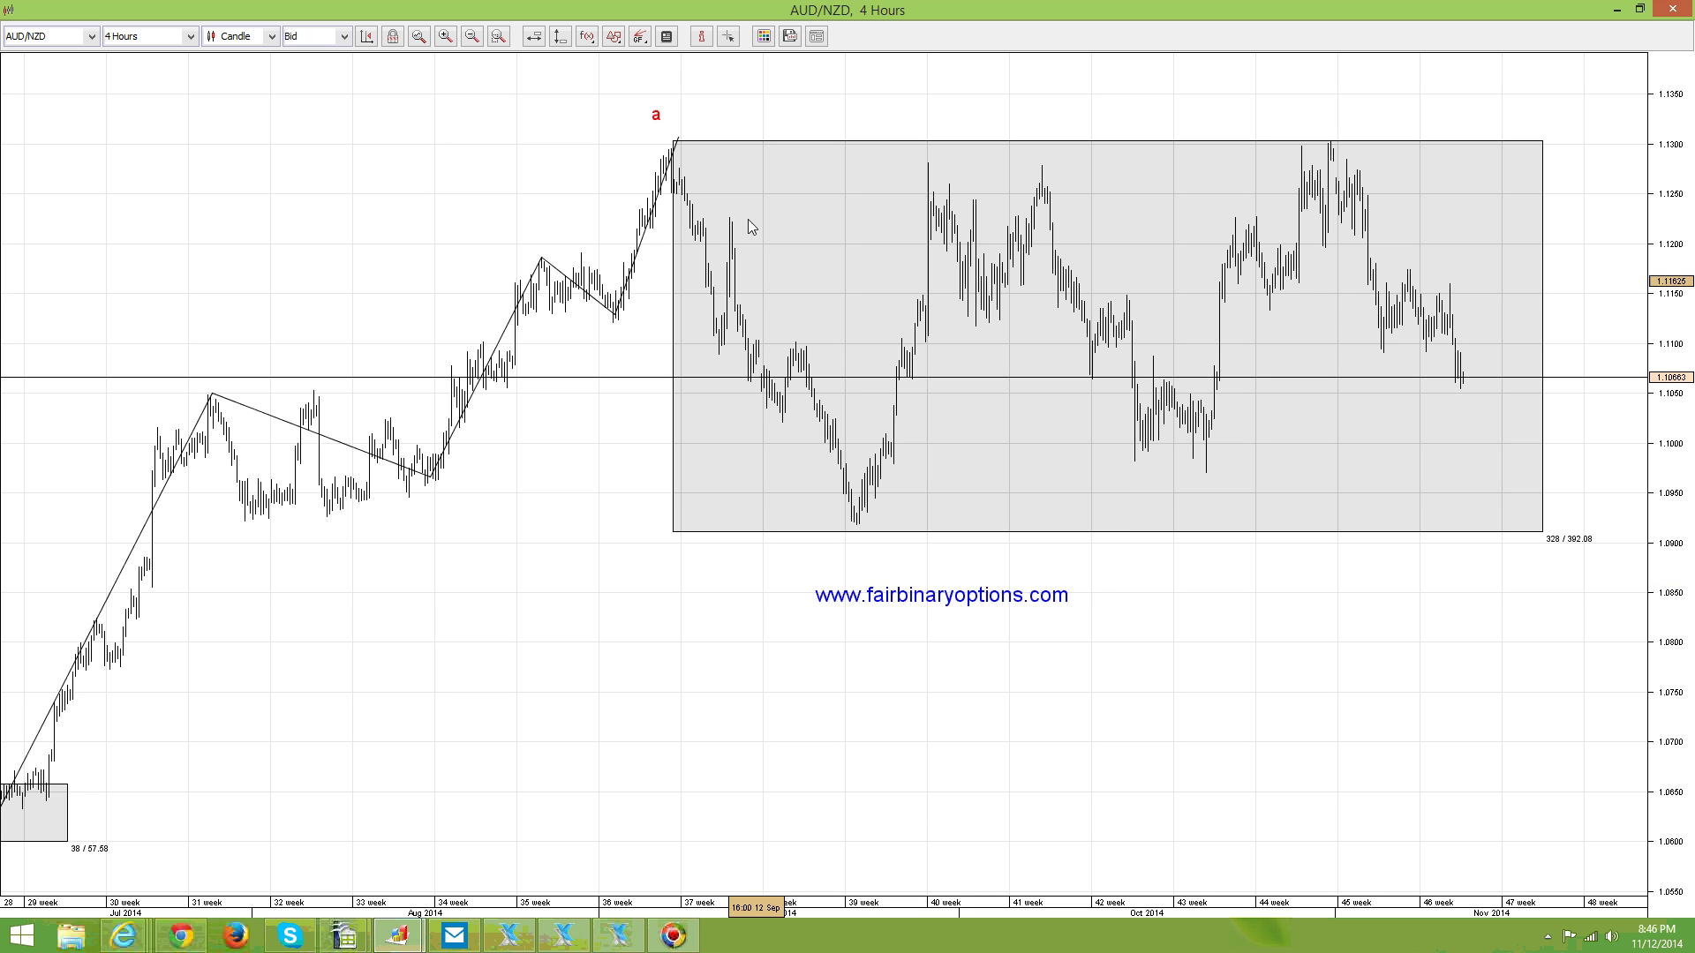
# Step: Clone the "a" label and change the copy's text to "b" beside the latest November candles
pyautogui.rightClick(656, 117)
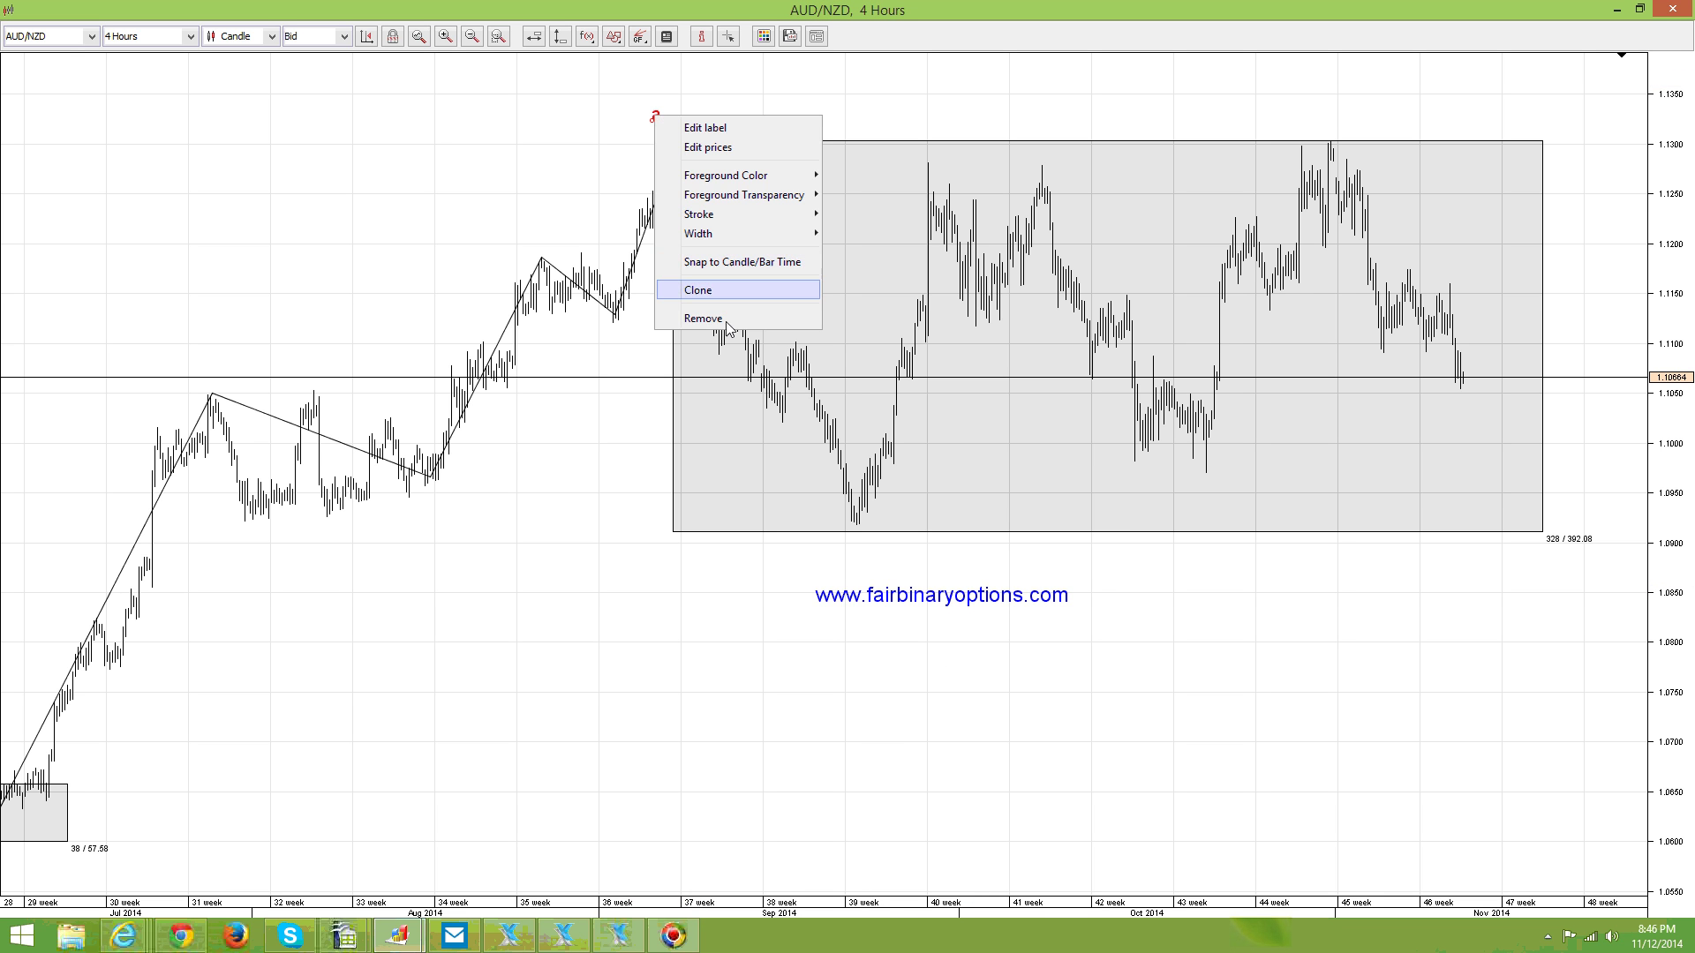
pyautogui.click(724, 289)
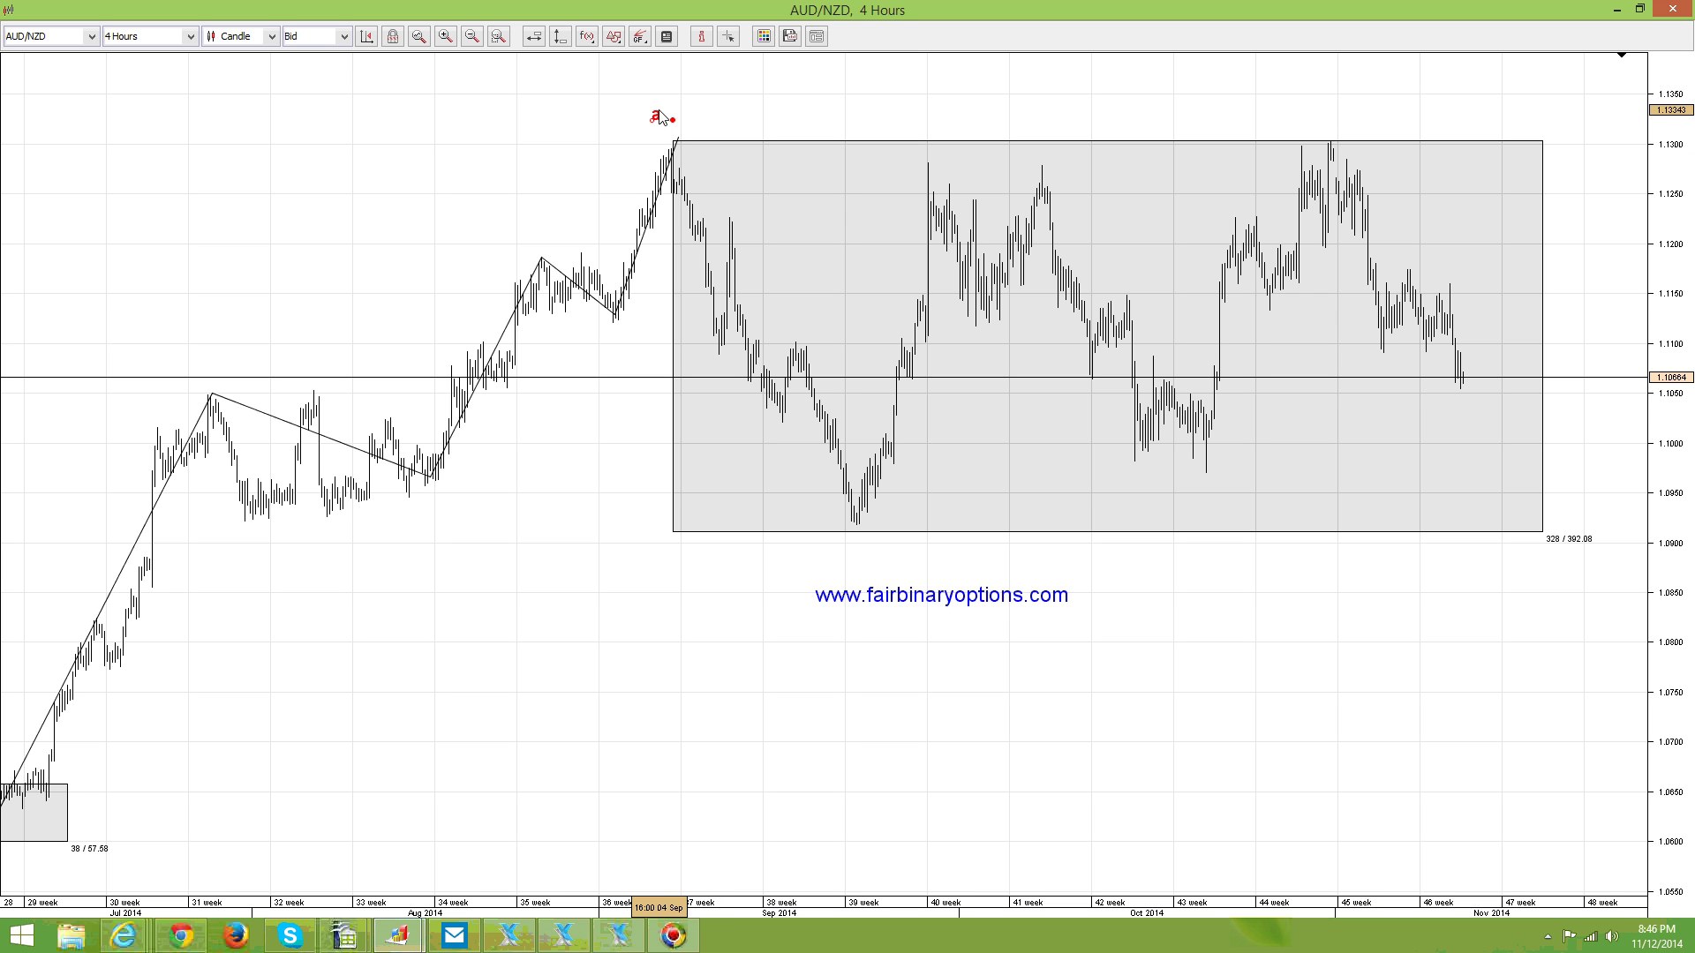
pyautogui.rightClick(1482, 420)
pyautogui.click(1509, 423)
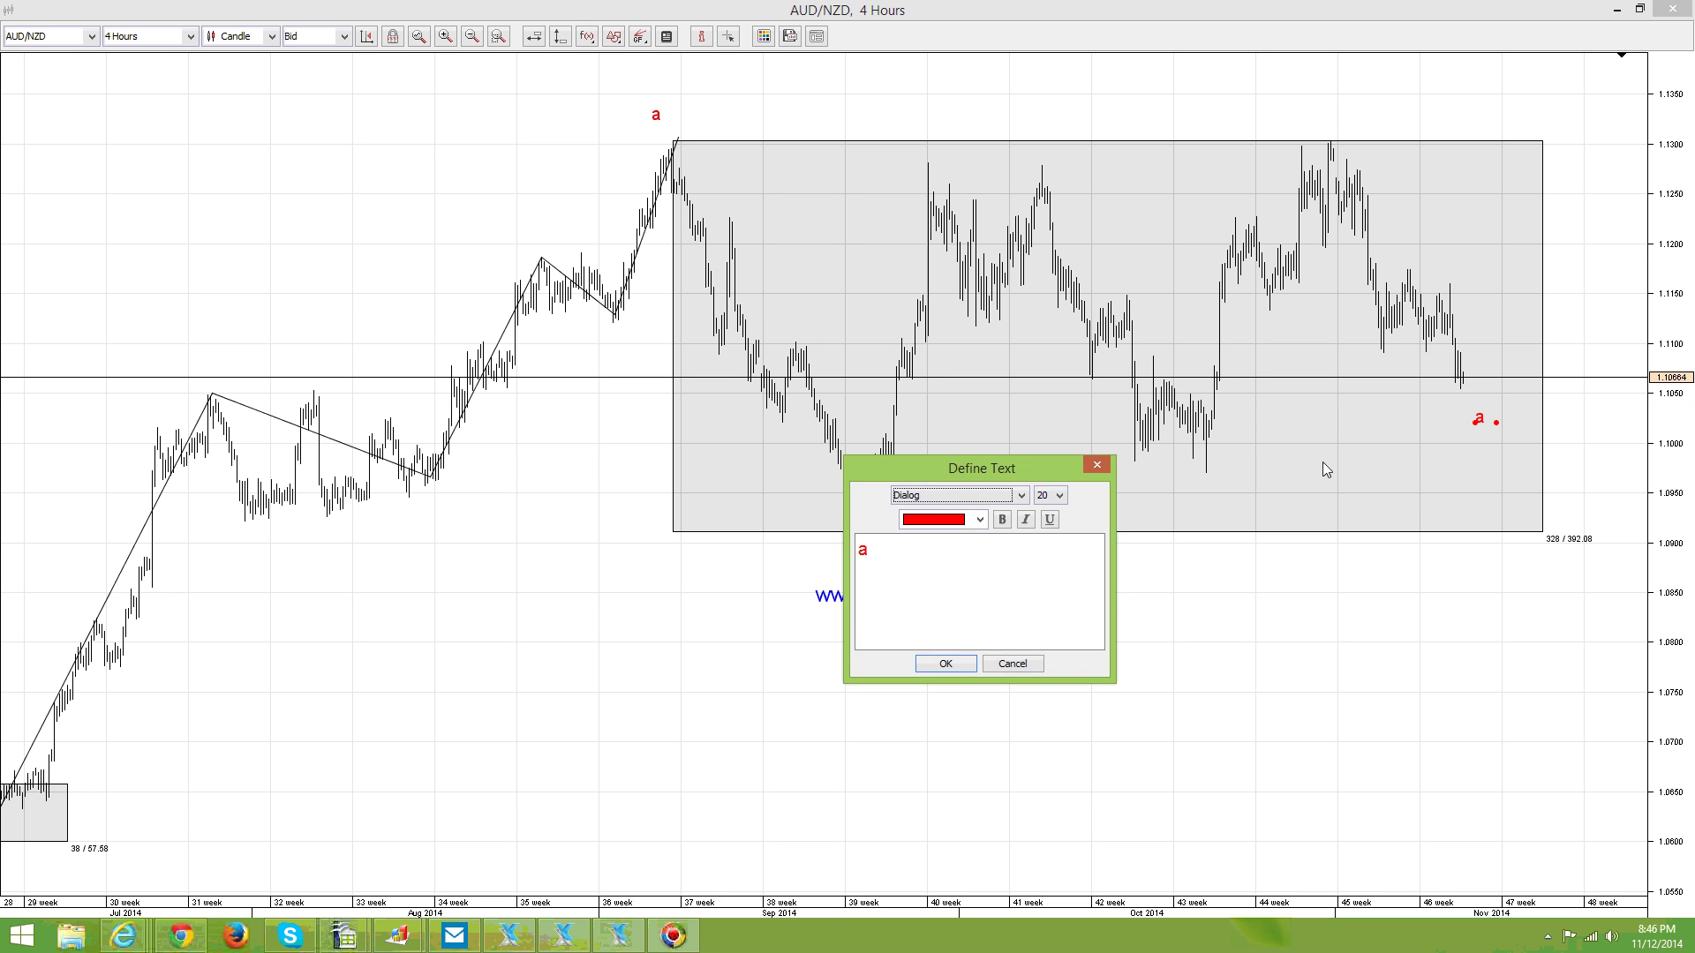
pyautogui.moveTo(960, 605); pyautogui.dragTo(814, 536)
pyautogui.write('b')
pyautogui.click(946, 664)
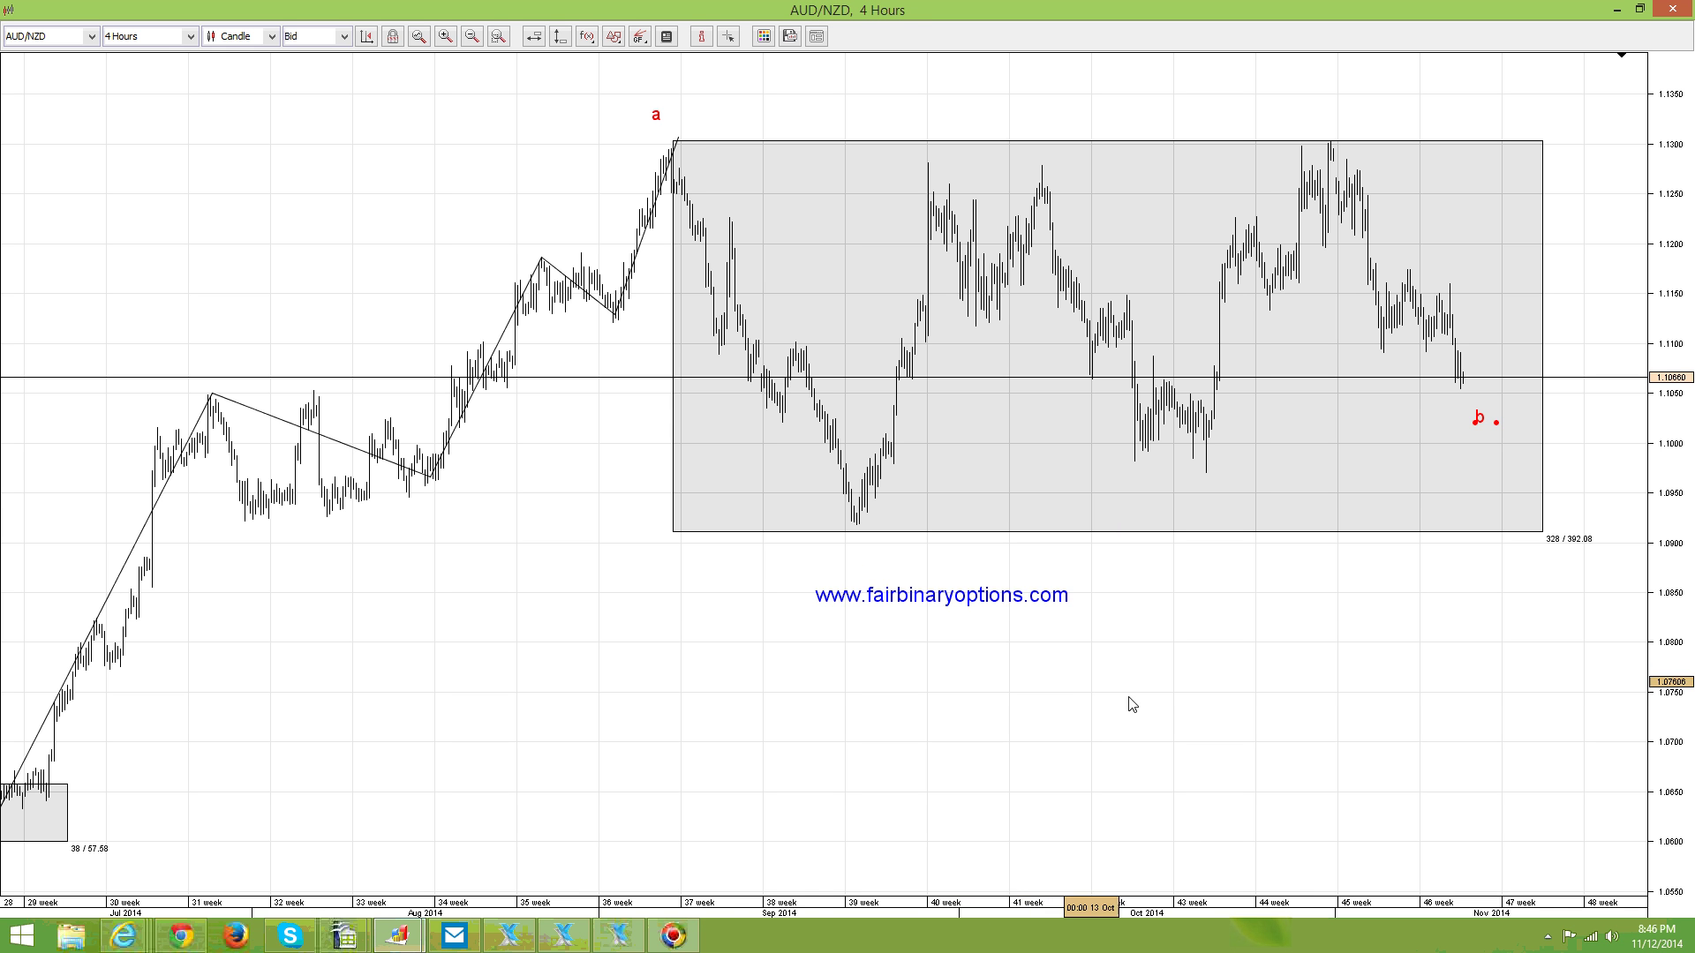
pyautogui.scroll(-3, 1262, 658)
pyautogui.scroll(-2, 1403, 465)
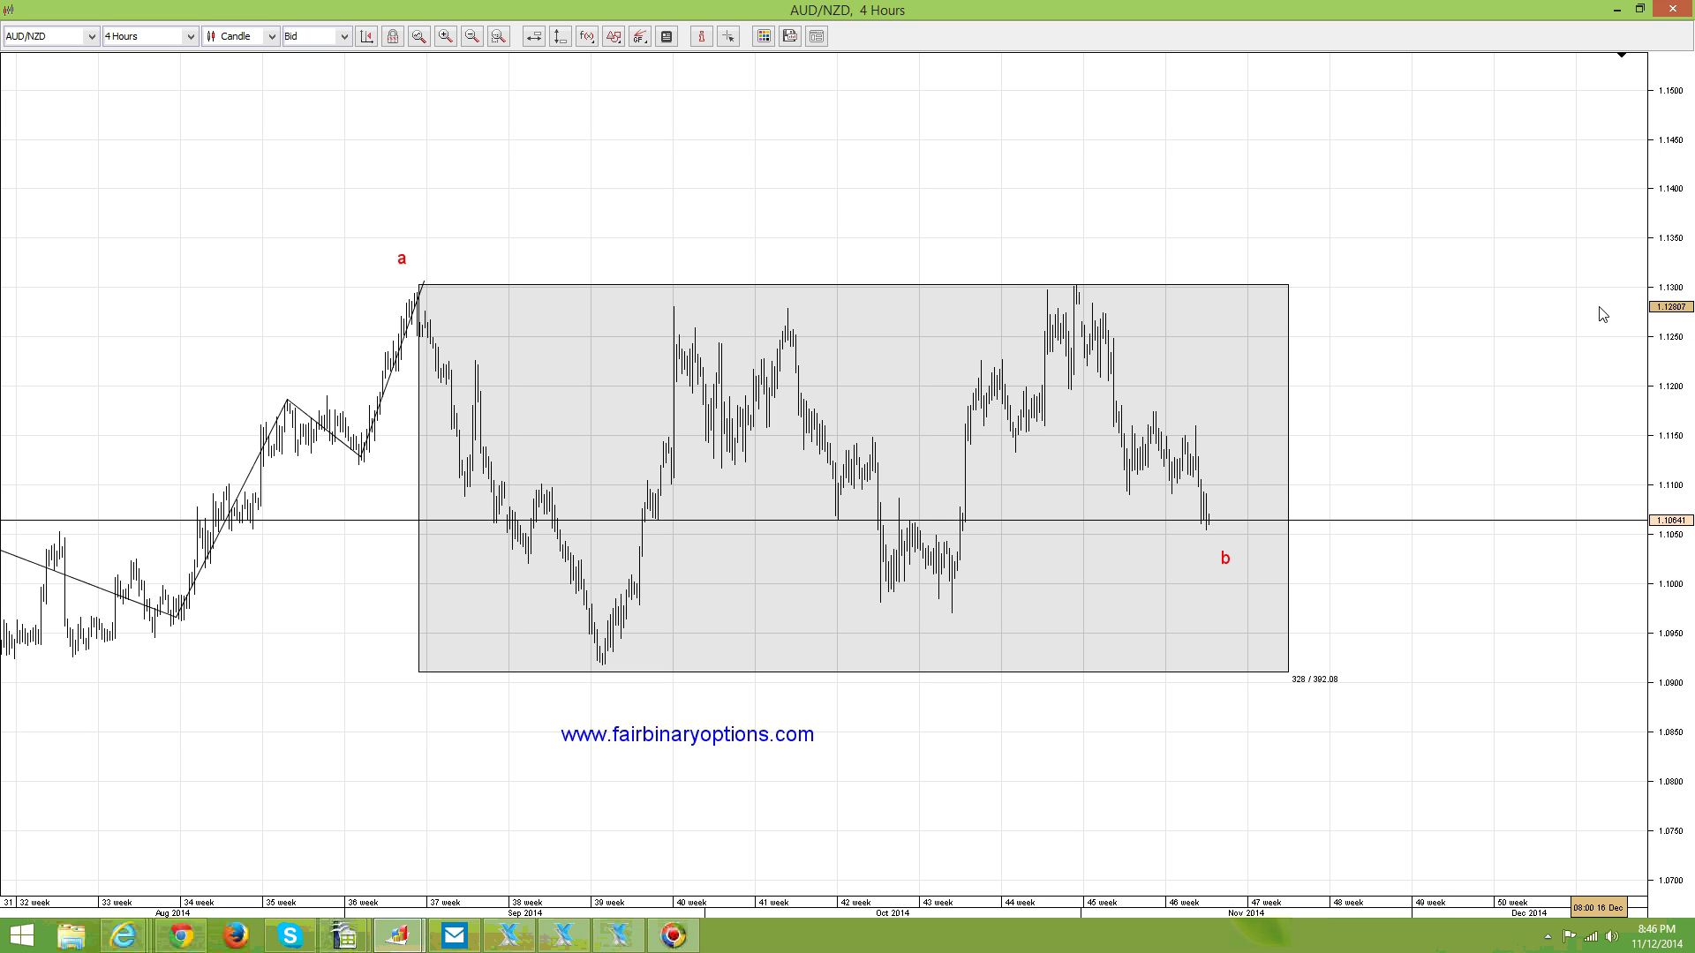
# Step: Draw a thick rising trendline from the September low across the range box
pyautogui.click(624, 39)
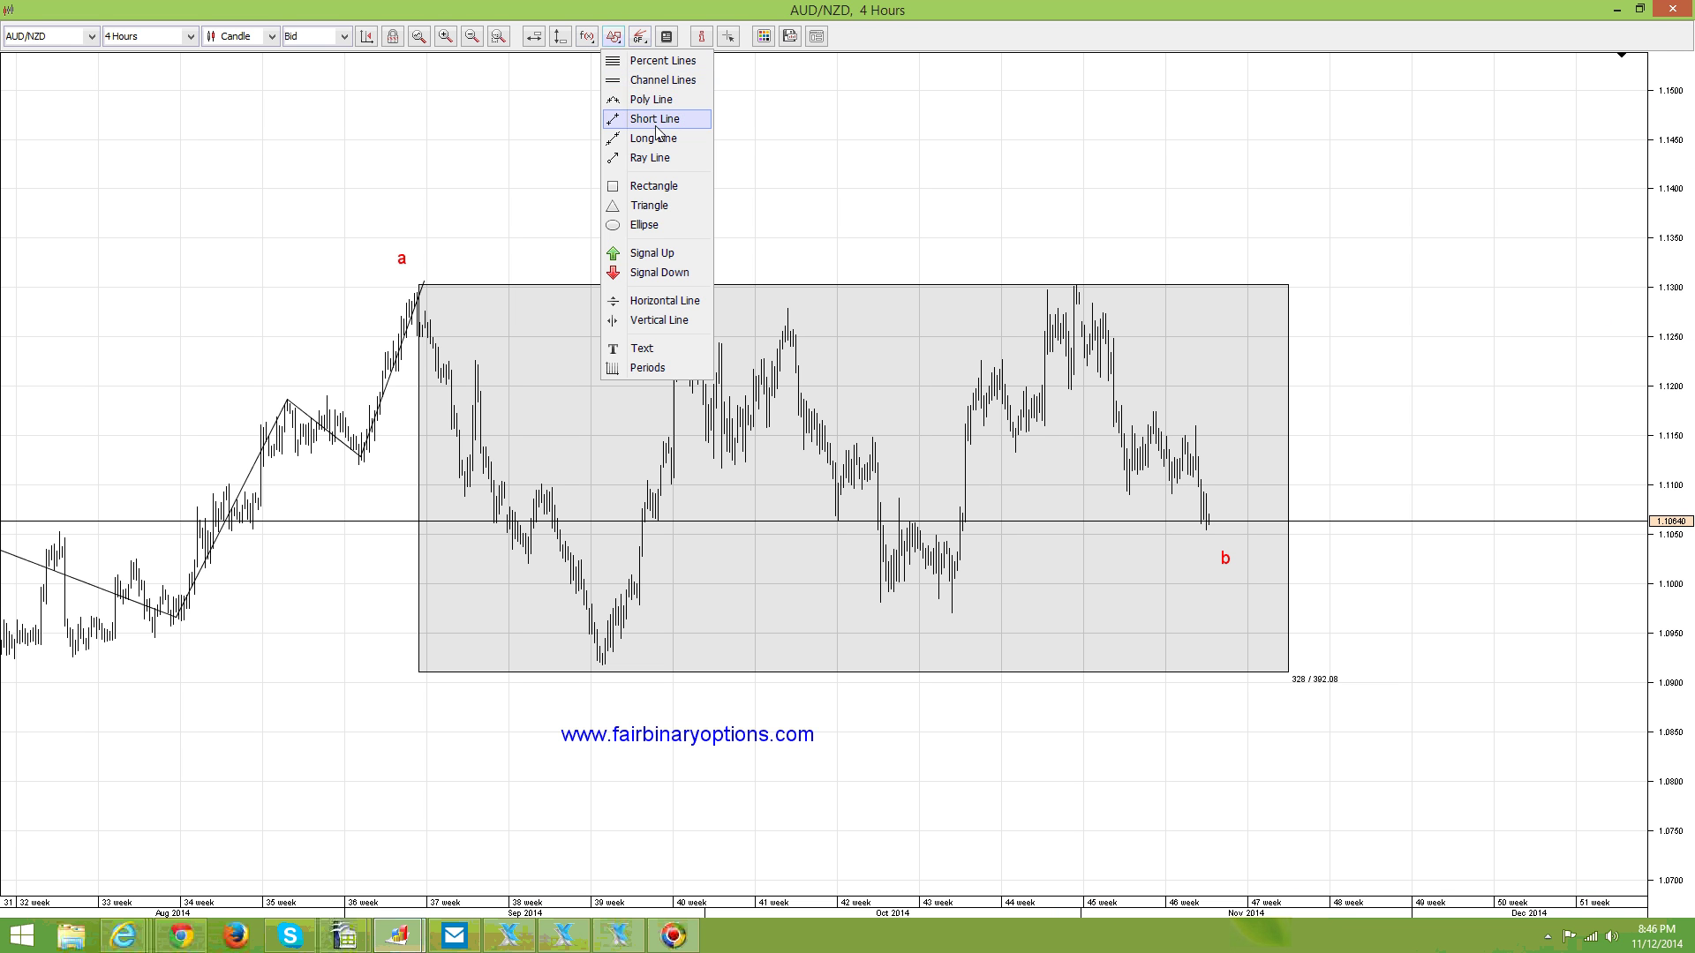
pyautogui.click(661, 119)
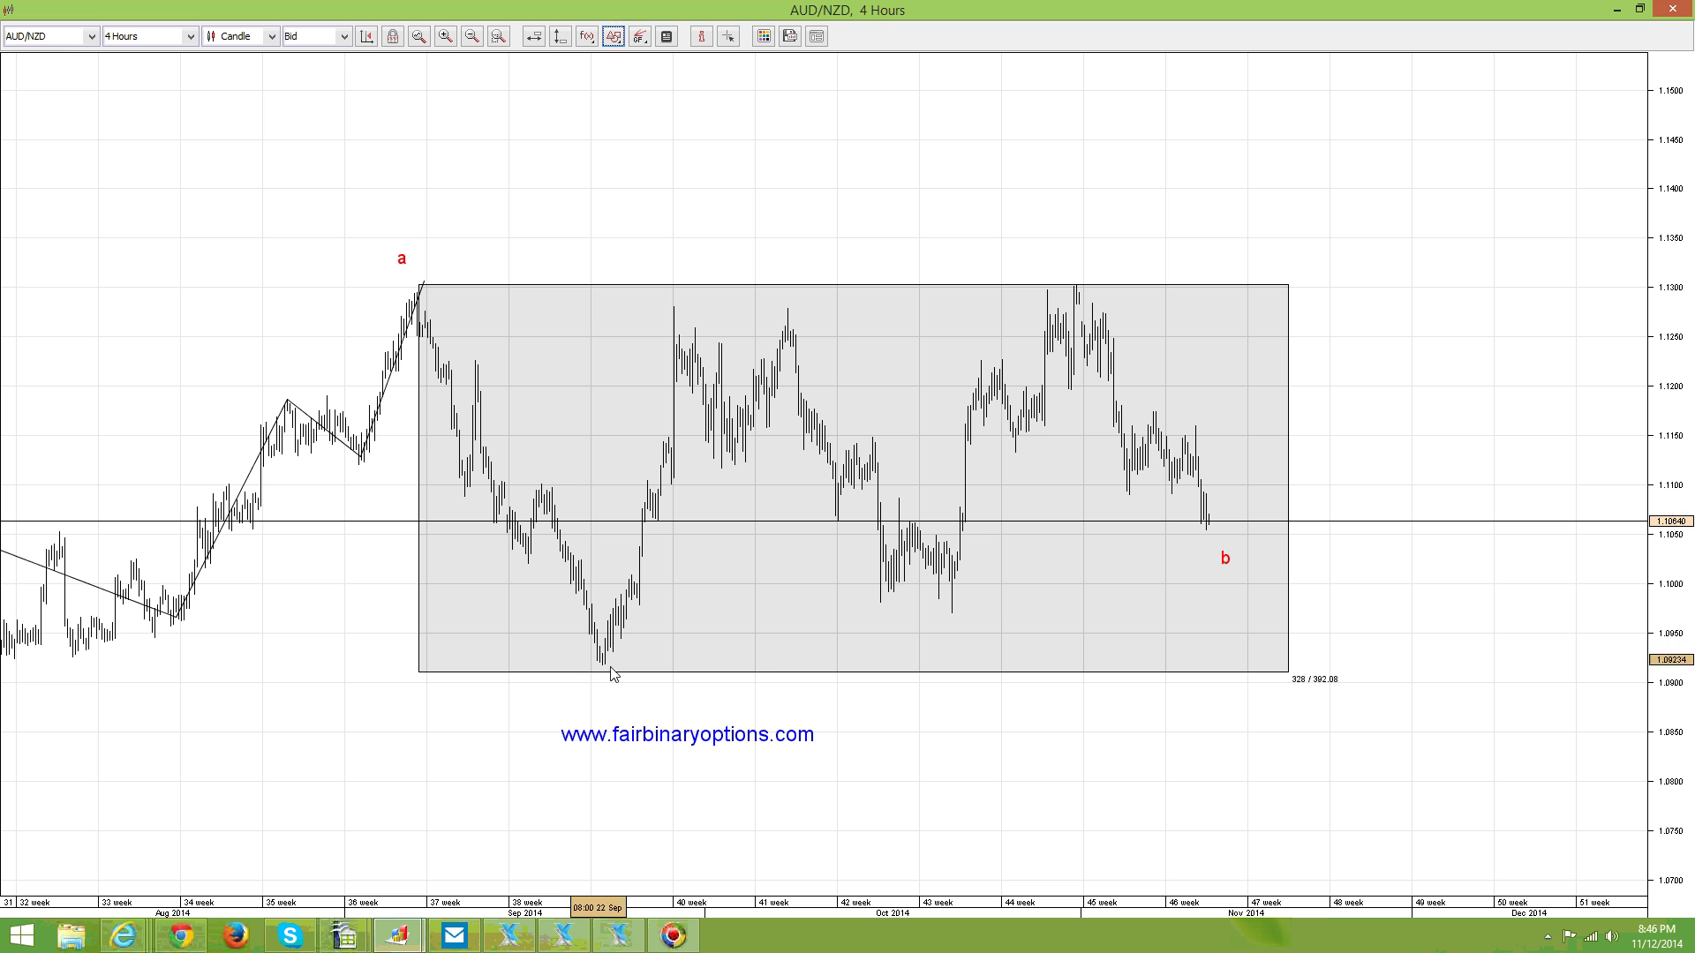
pyautogui.moveTo(601, 663)
pyautogui.mouseDown()
pyautogui.moveTo(1158, 558)
pyautogui.moveTo(1412, 486)
pyautogui.moveTo(1473, 446)
pyautogui.mouseUp()
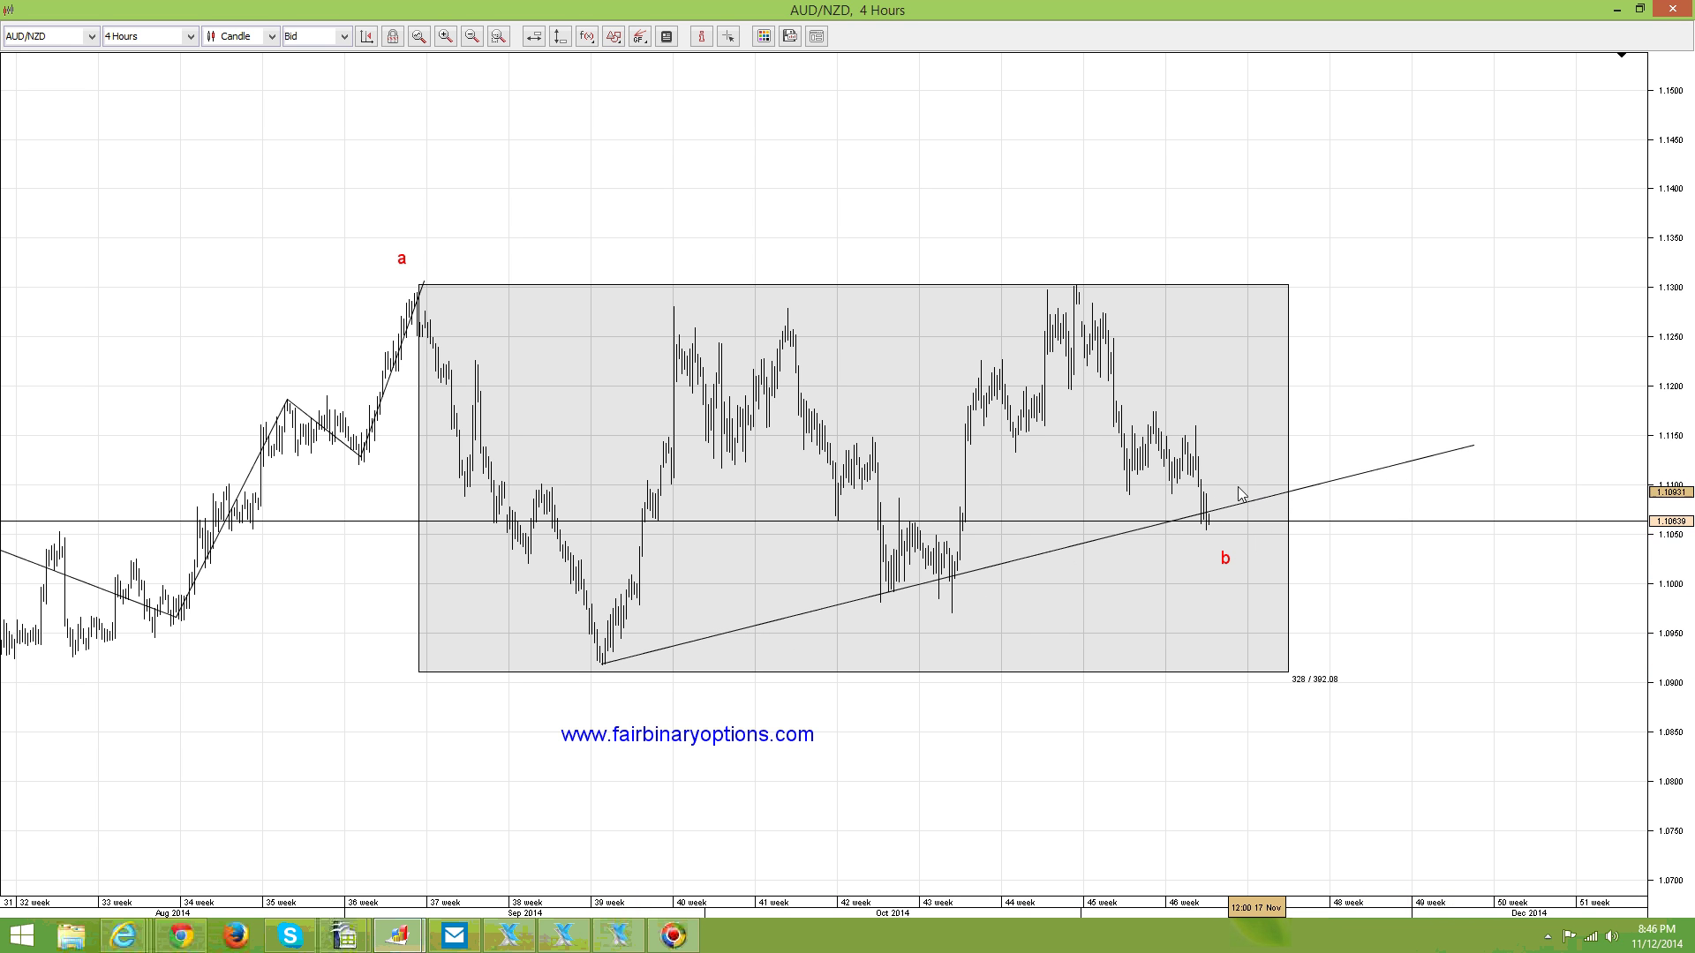
pyautogui.click(1380, 469)
pyautogui.rightClick(1380, 469)
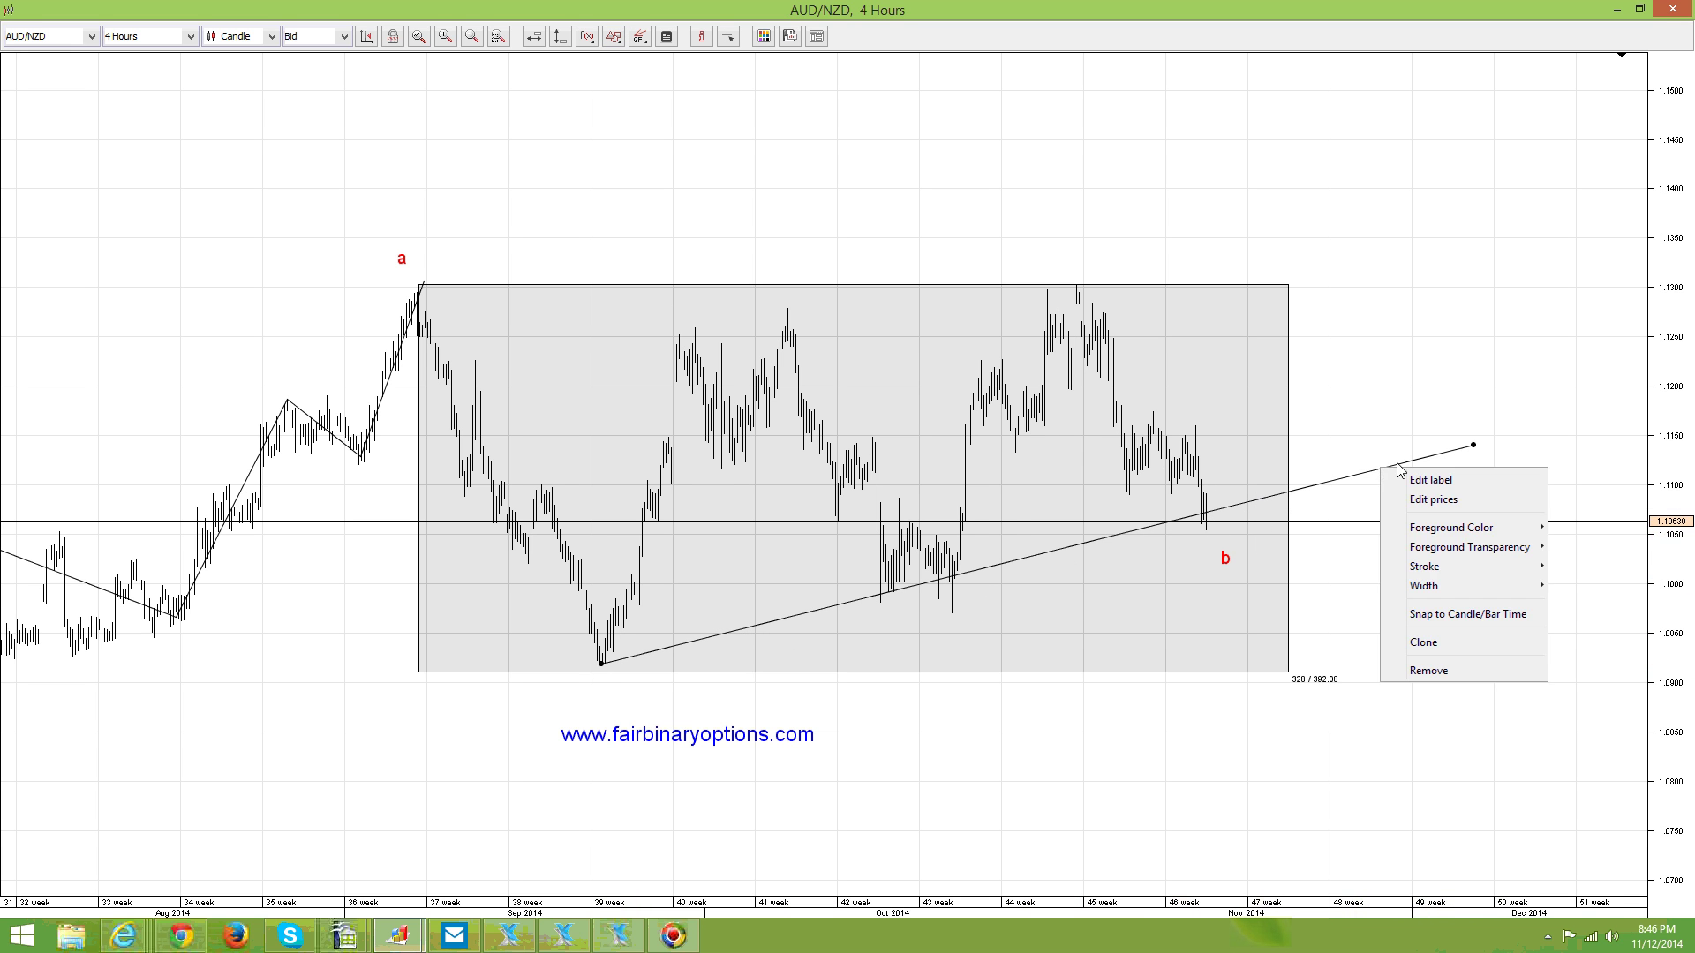
pyautogui.moveTo(1489, 598)
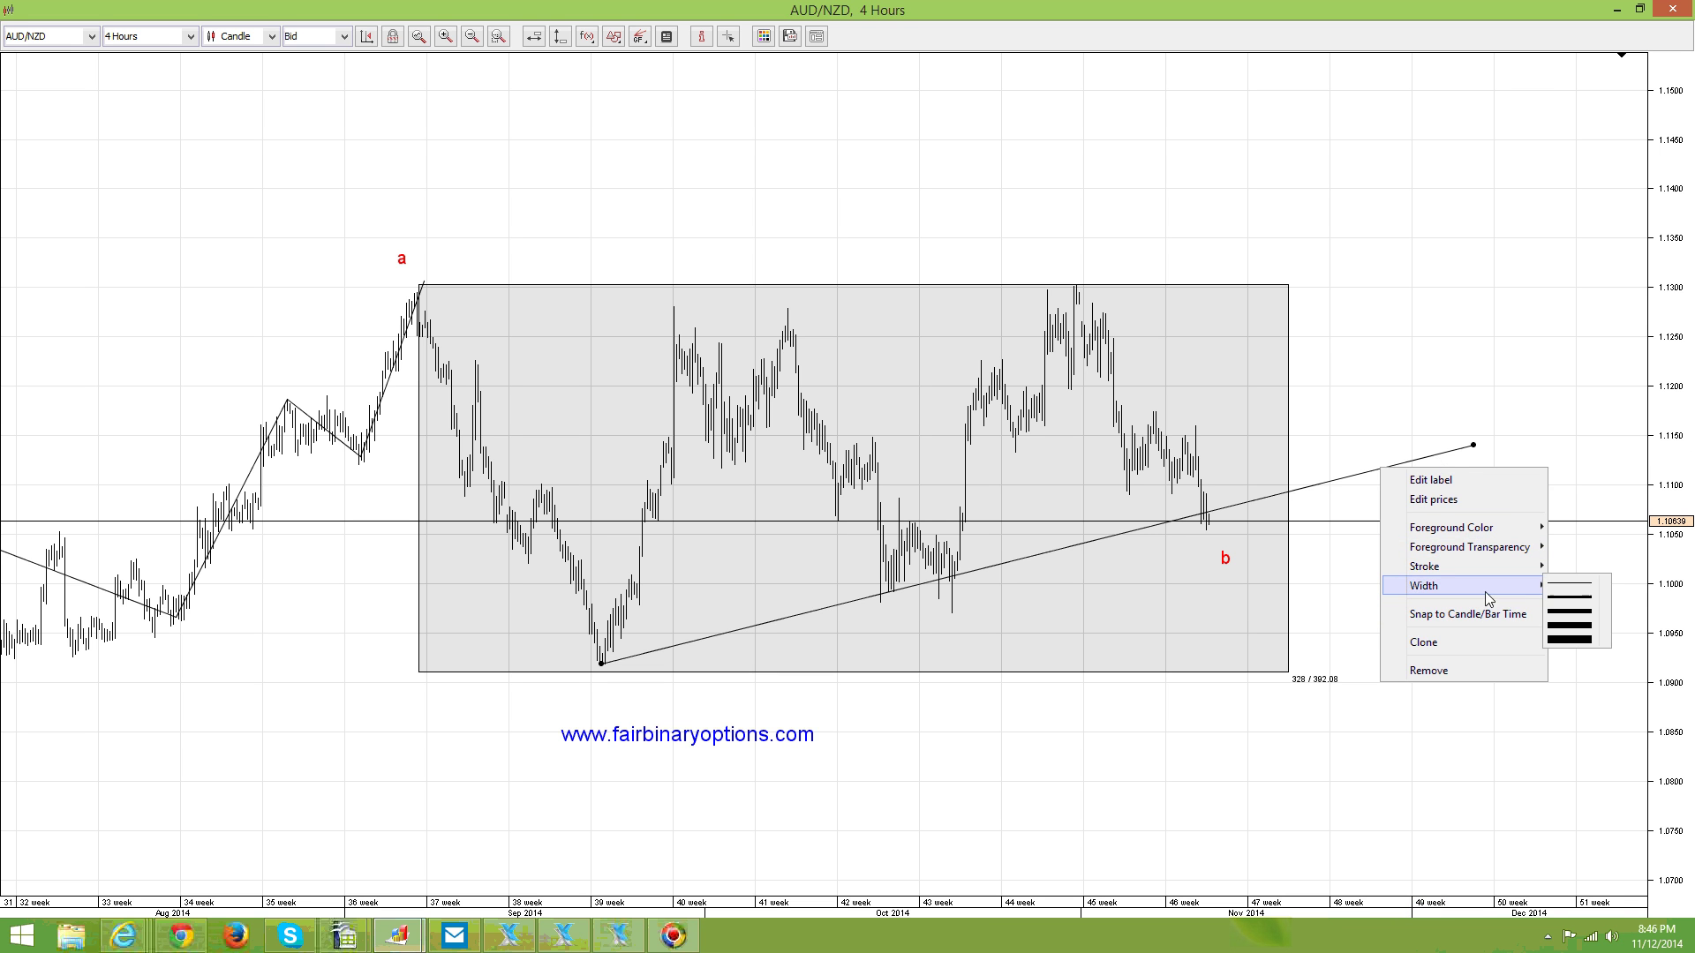
pyautogui.click(1569, 597)
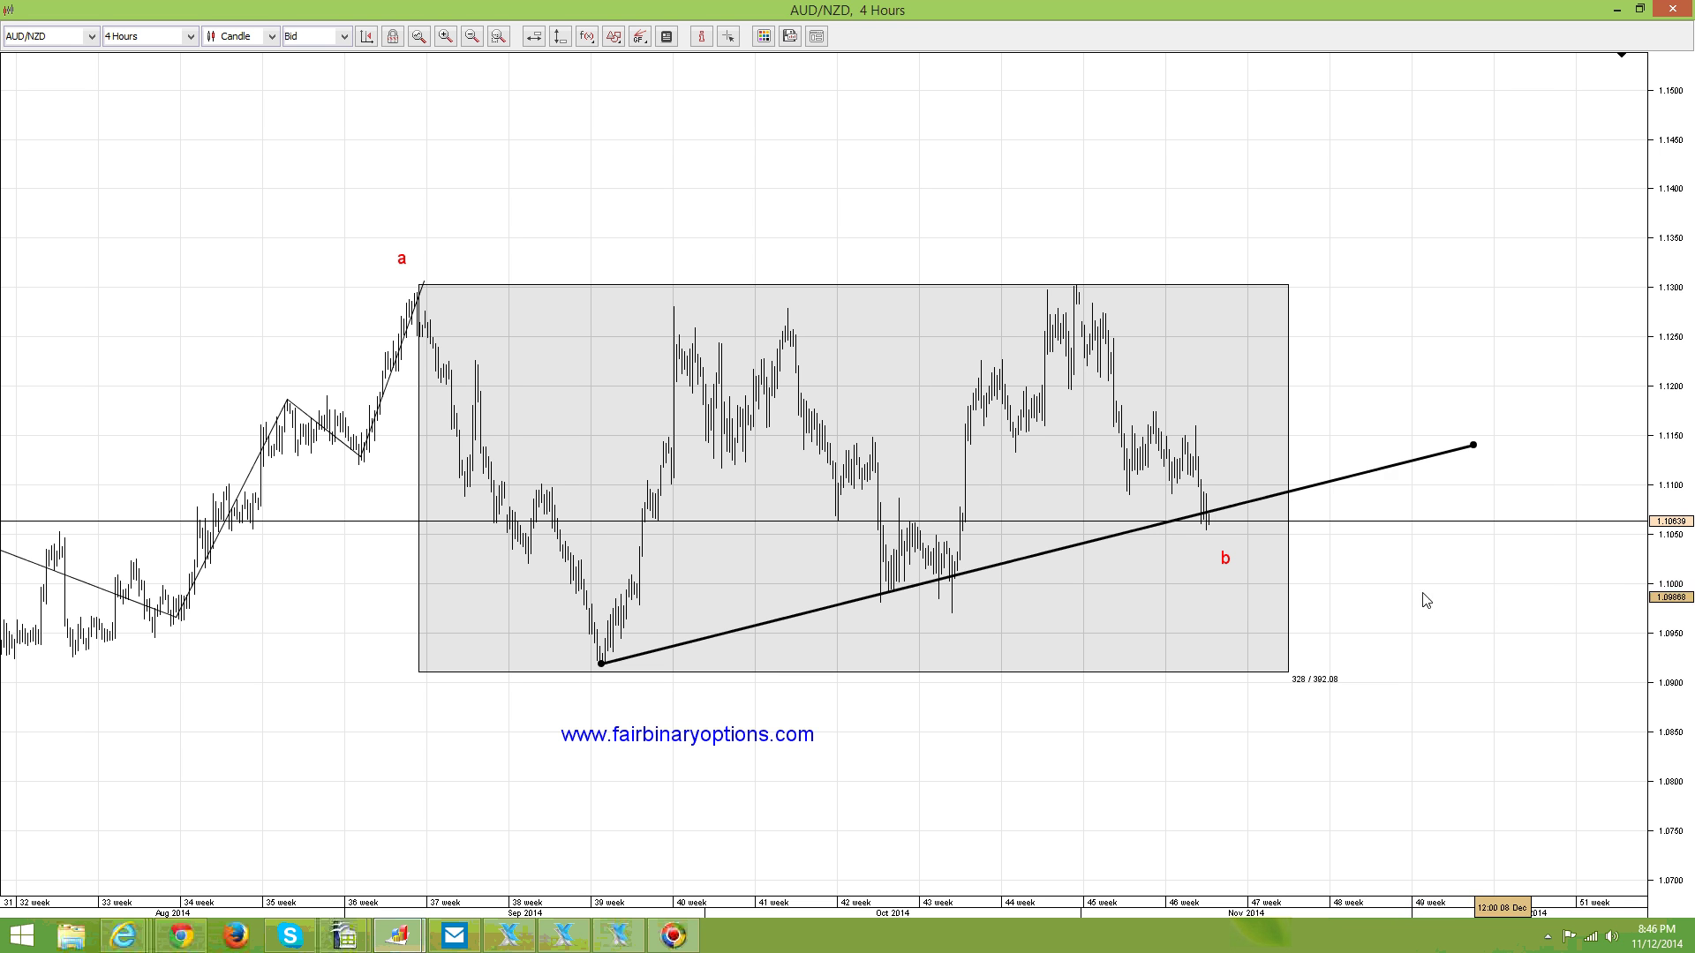
# Step: Clone the trendline and move its ends to the October peak and about 1.1225
pyautogui.rightClick(714, 640)
pyautogui.click(755, 809)
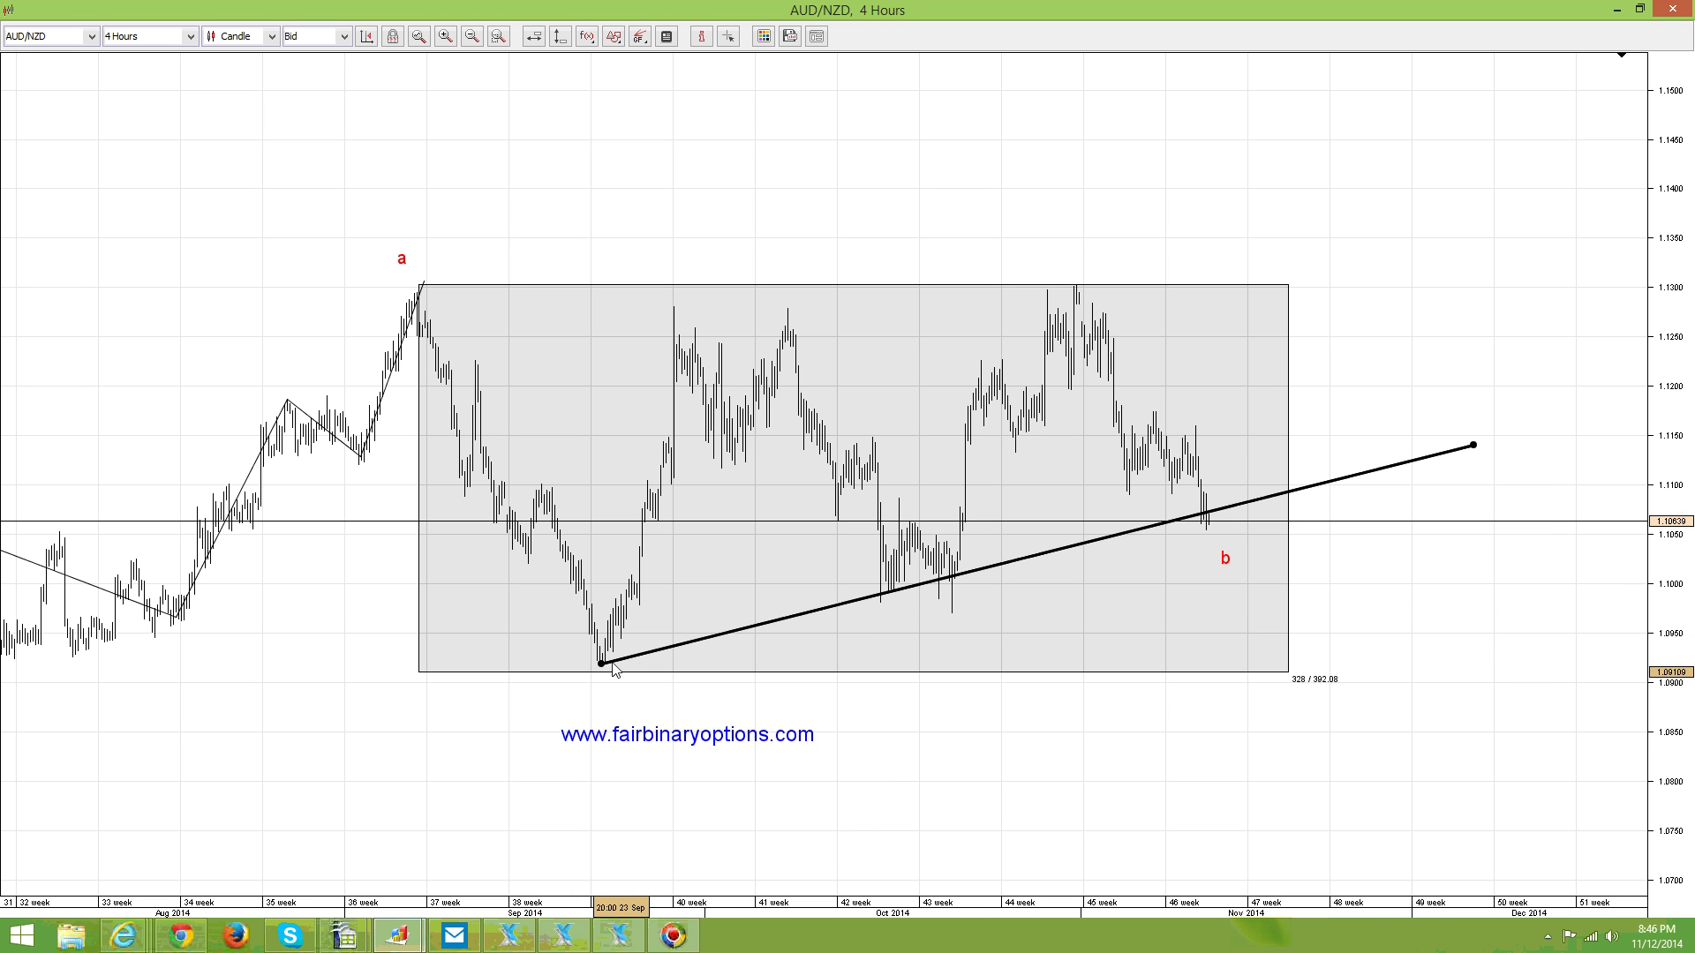
pyautogui.moveTo(601, 663); pyautogui.dragTo(784, 312)
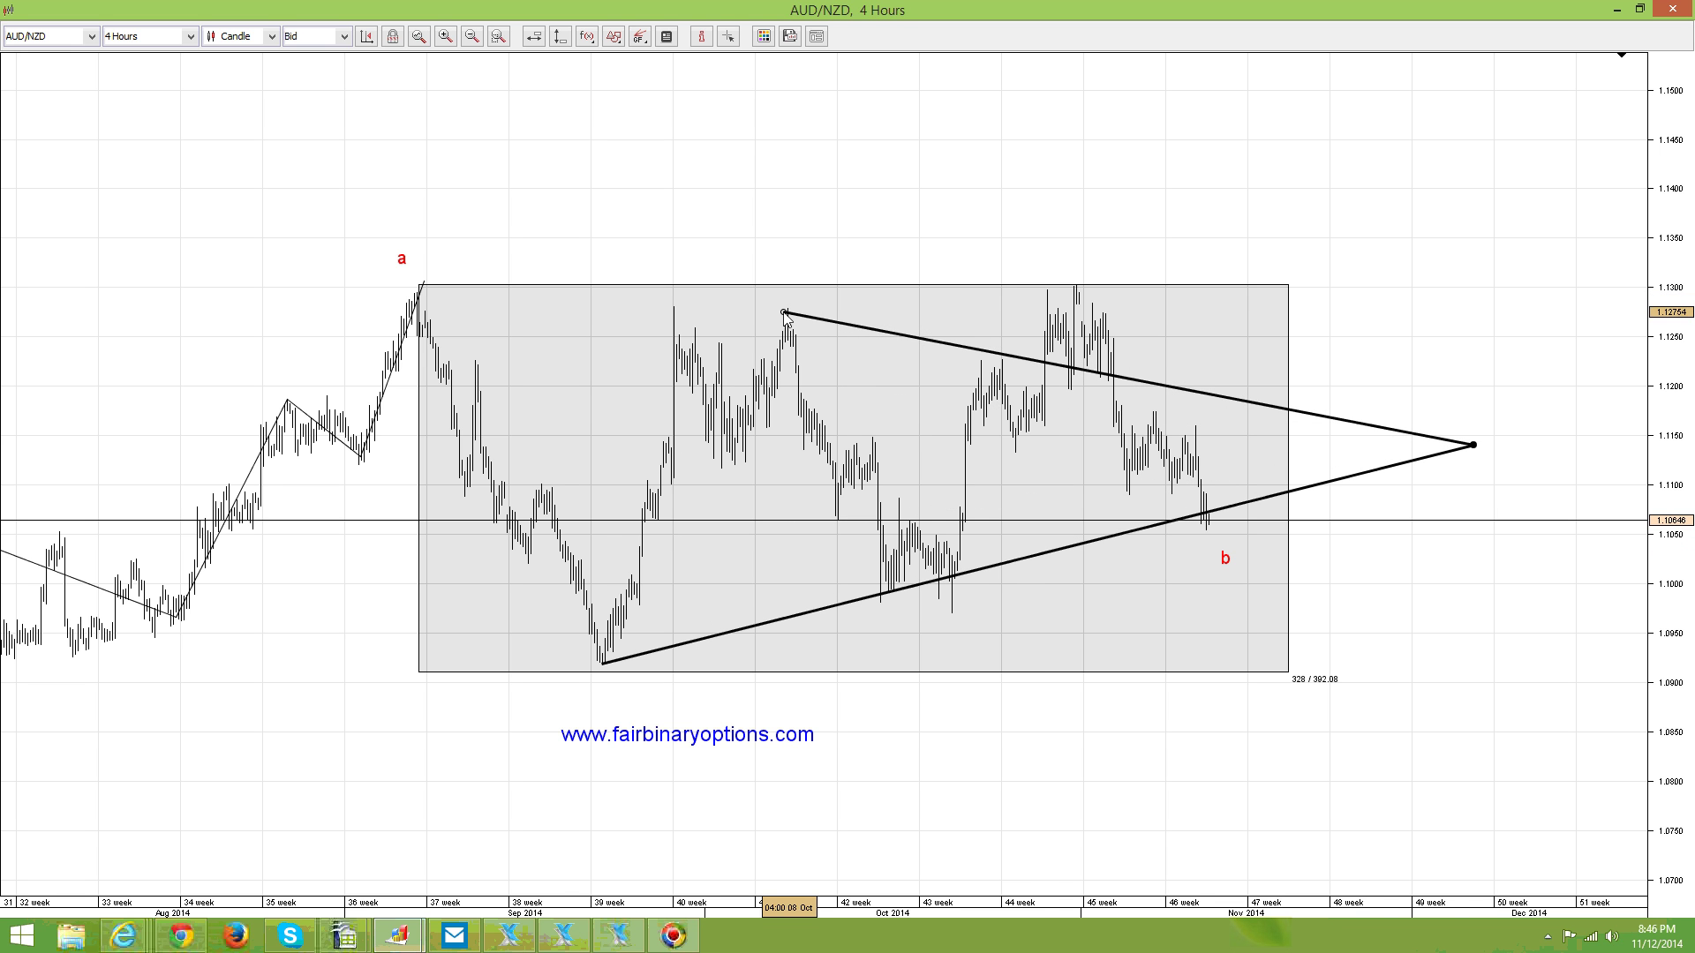
pyautogui.moveTo(1476, 445); pyautogui.dragTo(1443, 365)
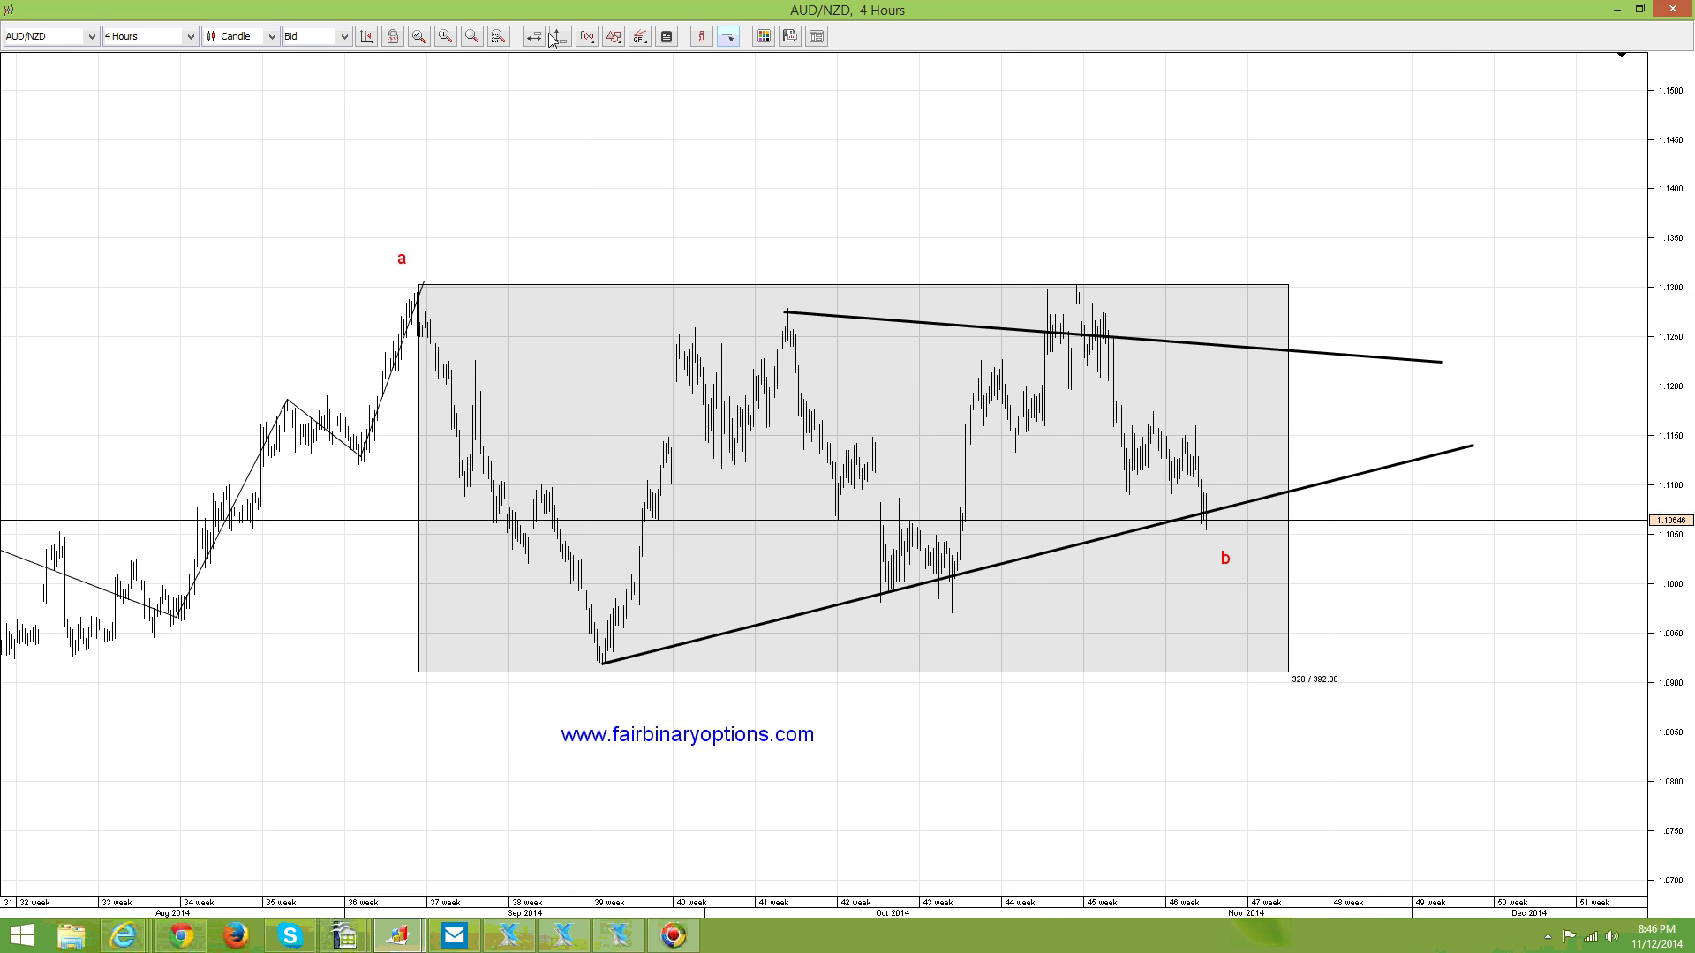
# Step: Trace the twin early-November peaks near 1.1300 with a short Poly Line
pyautogui.click(613, 36)
pyautogui.click(636, 100)
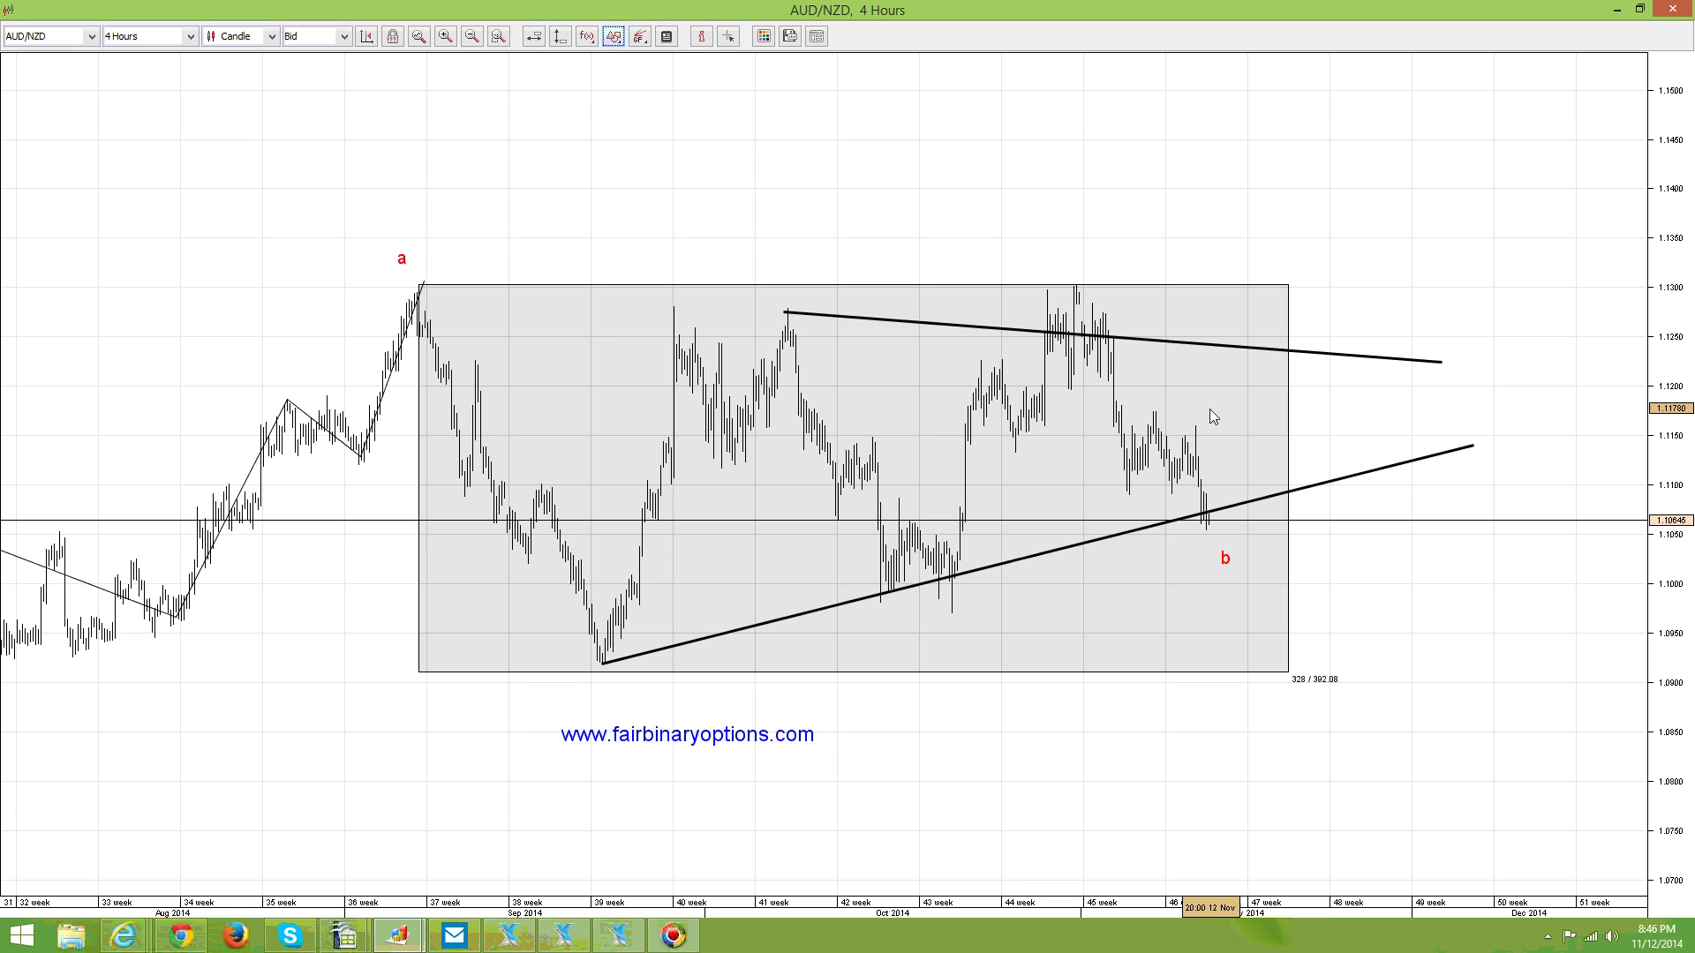
pyautogui.click(1030, 362)
pyautogui.click(1050, 284)
pyautogui.click(1068, 344)
pyautogui.click(1086, 280)
pyautogui.click(1085, 351)
pyautogui.click(1105, 331)
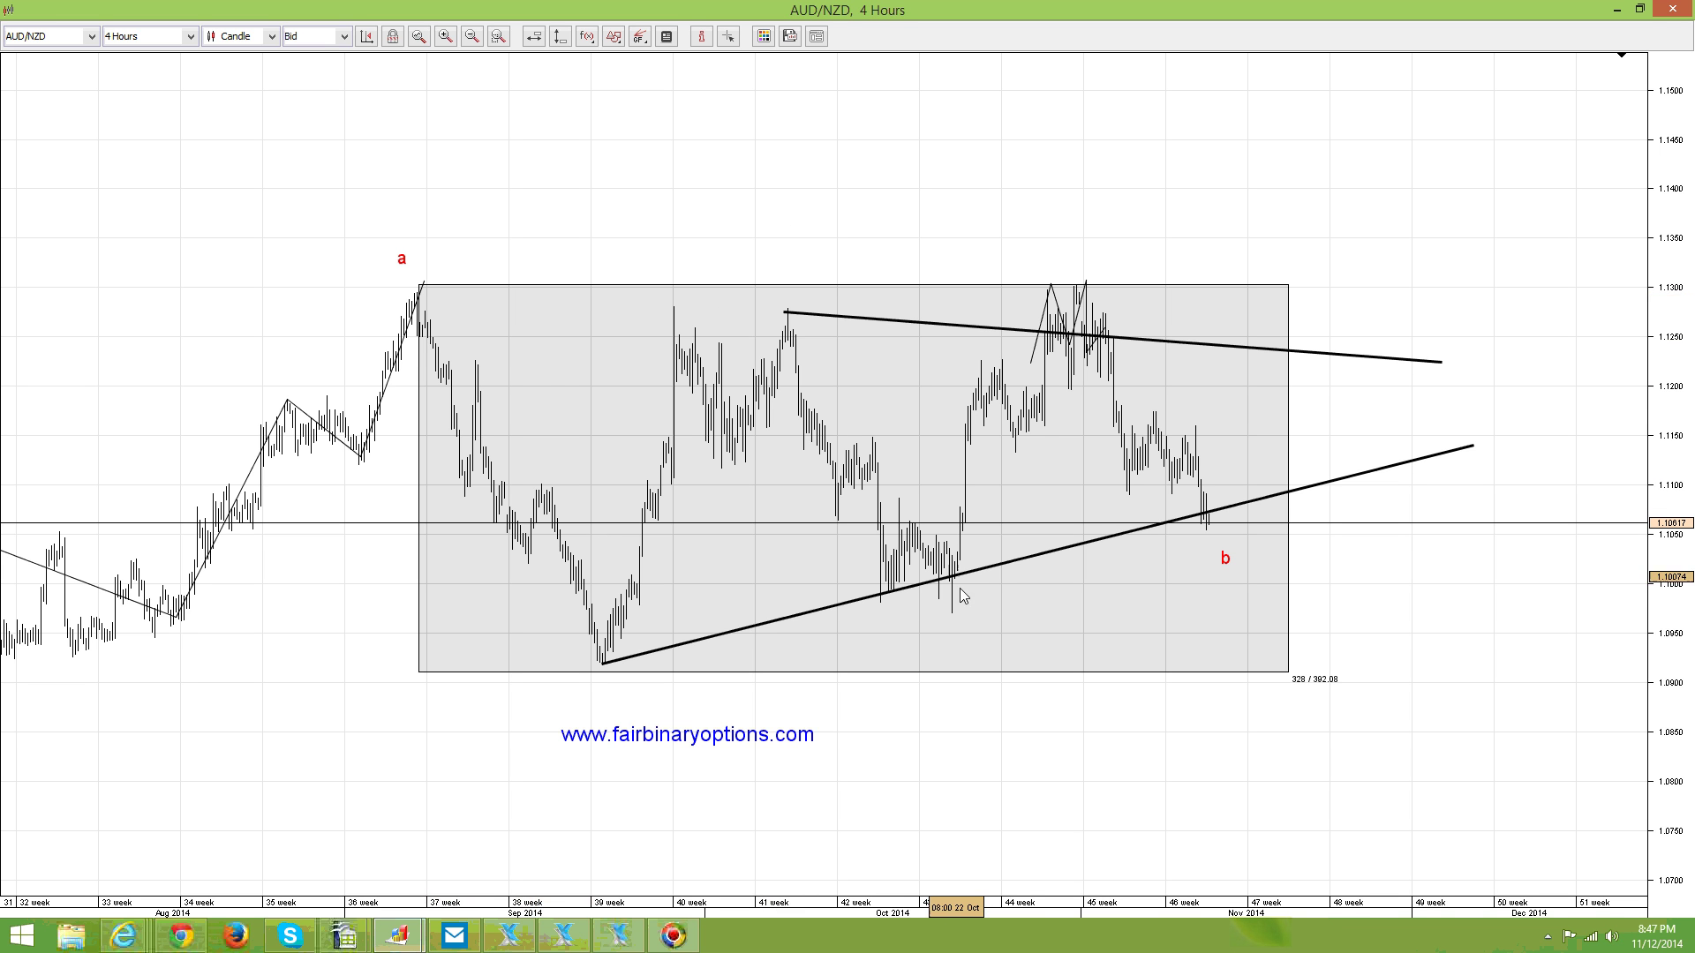
# Step: Draw a Poly Line from "a" through the September low, October swings, November peak and "b" up to the top right
pyautogui.click(616, 44)
pyautogui.click(653, 104)
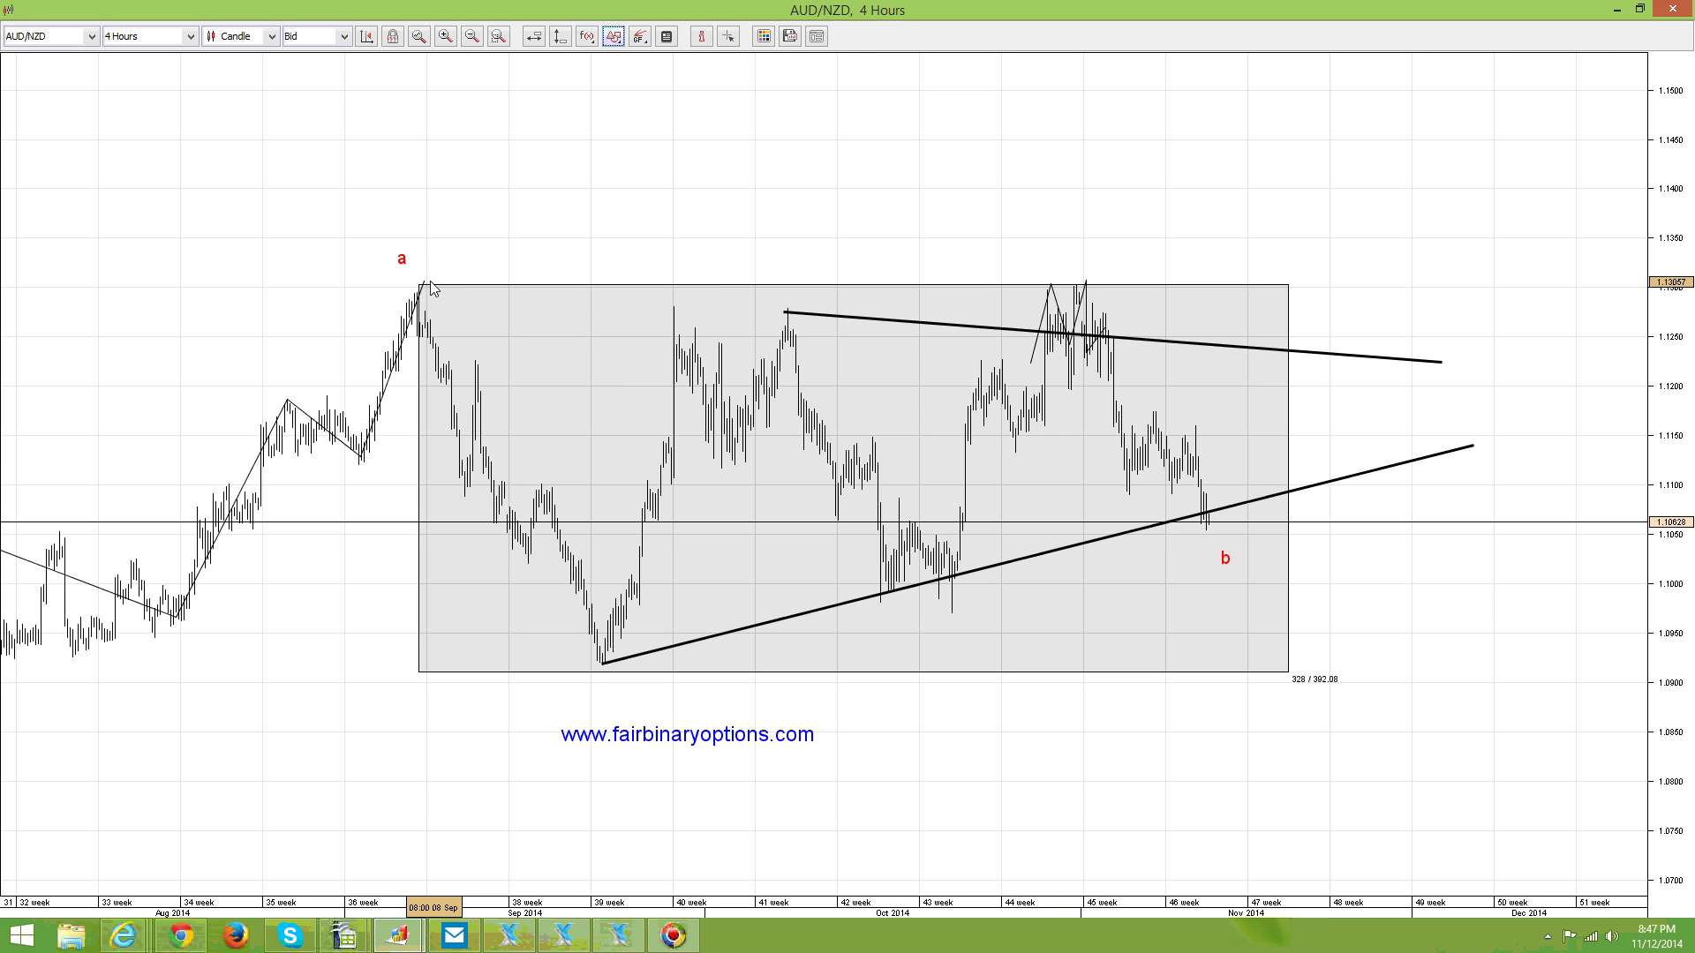
pyautogui.click(415, 287)
pyautogui.click(602, 662)
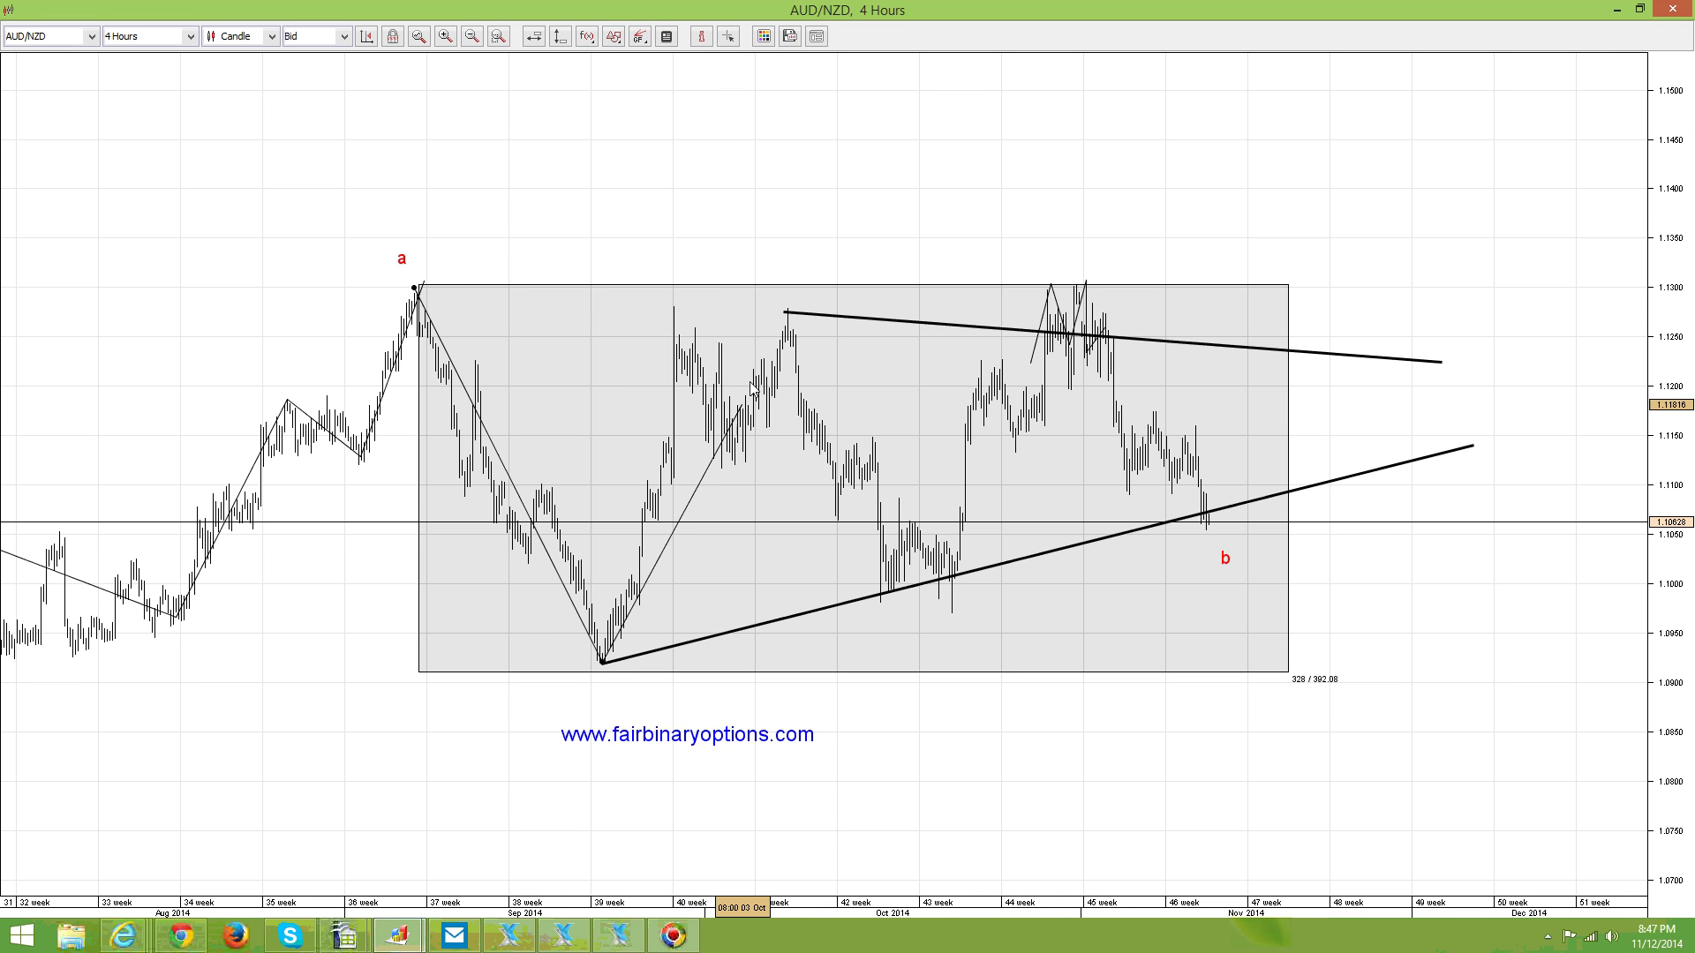
pyautogui.click(784, 309)
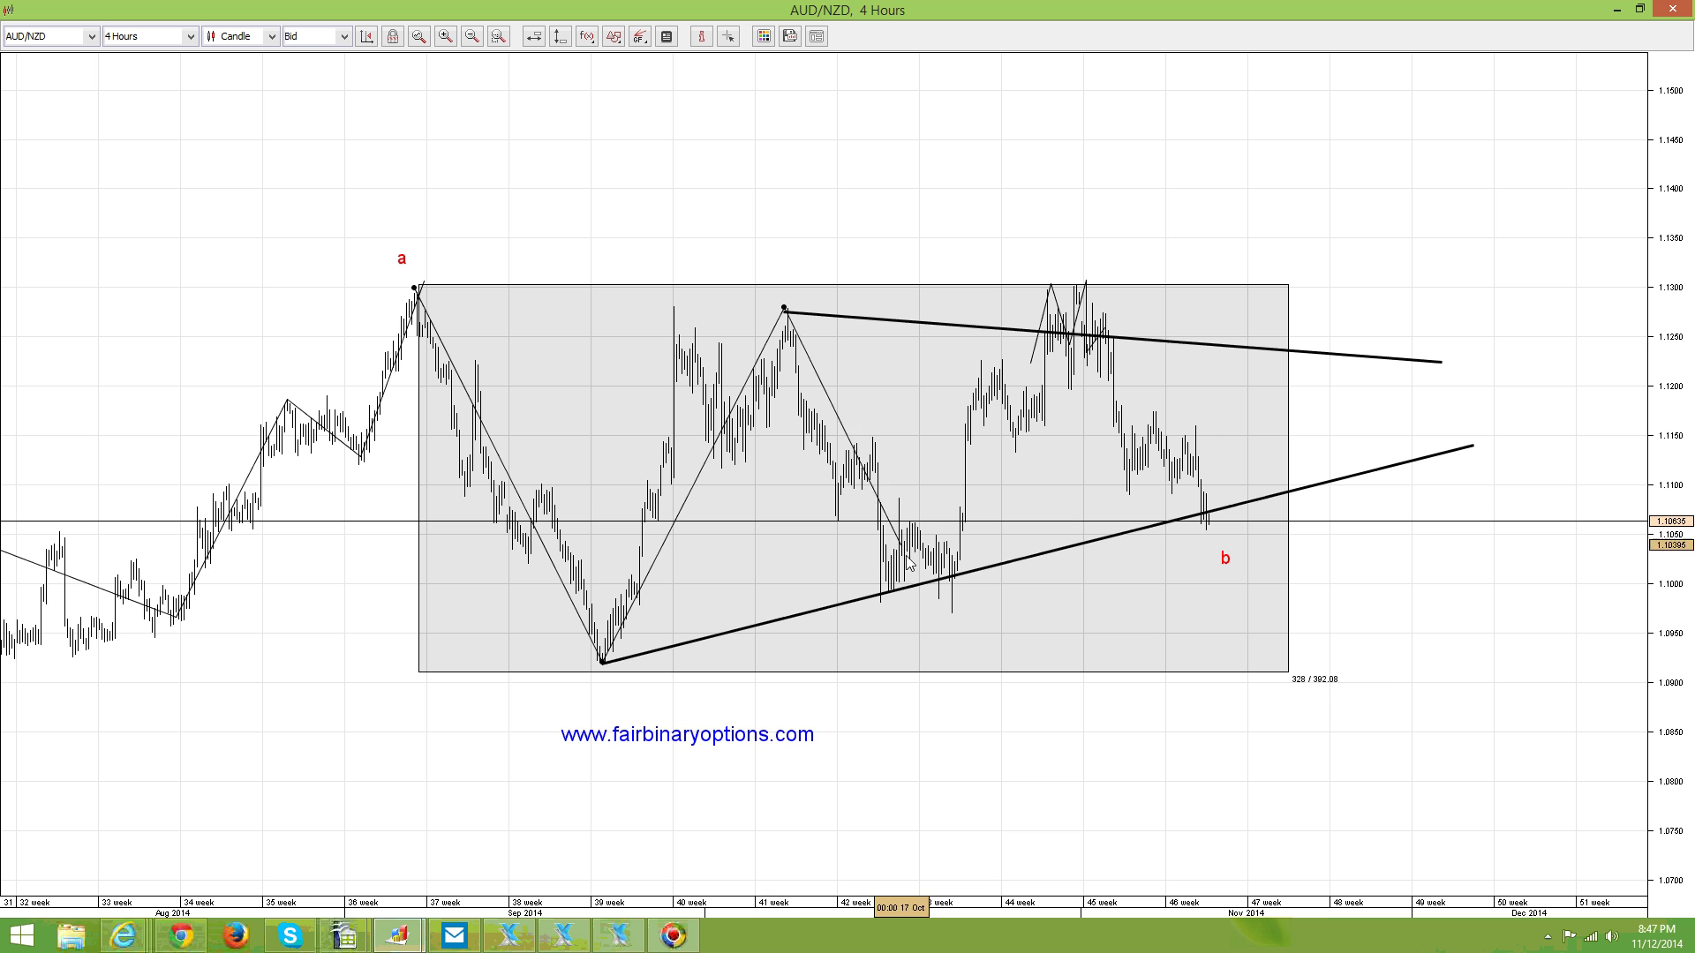
pyautogui.click(956, 573)
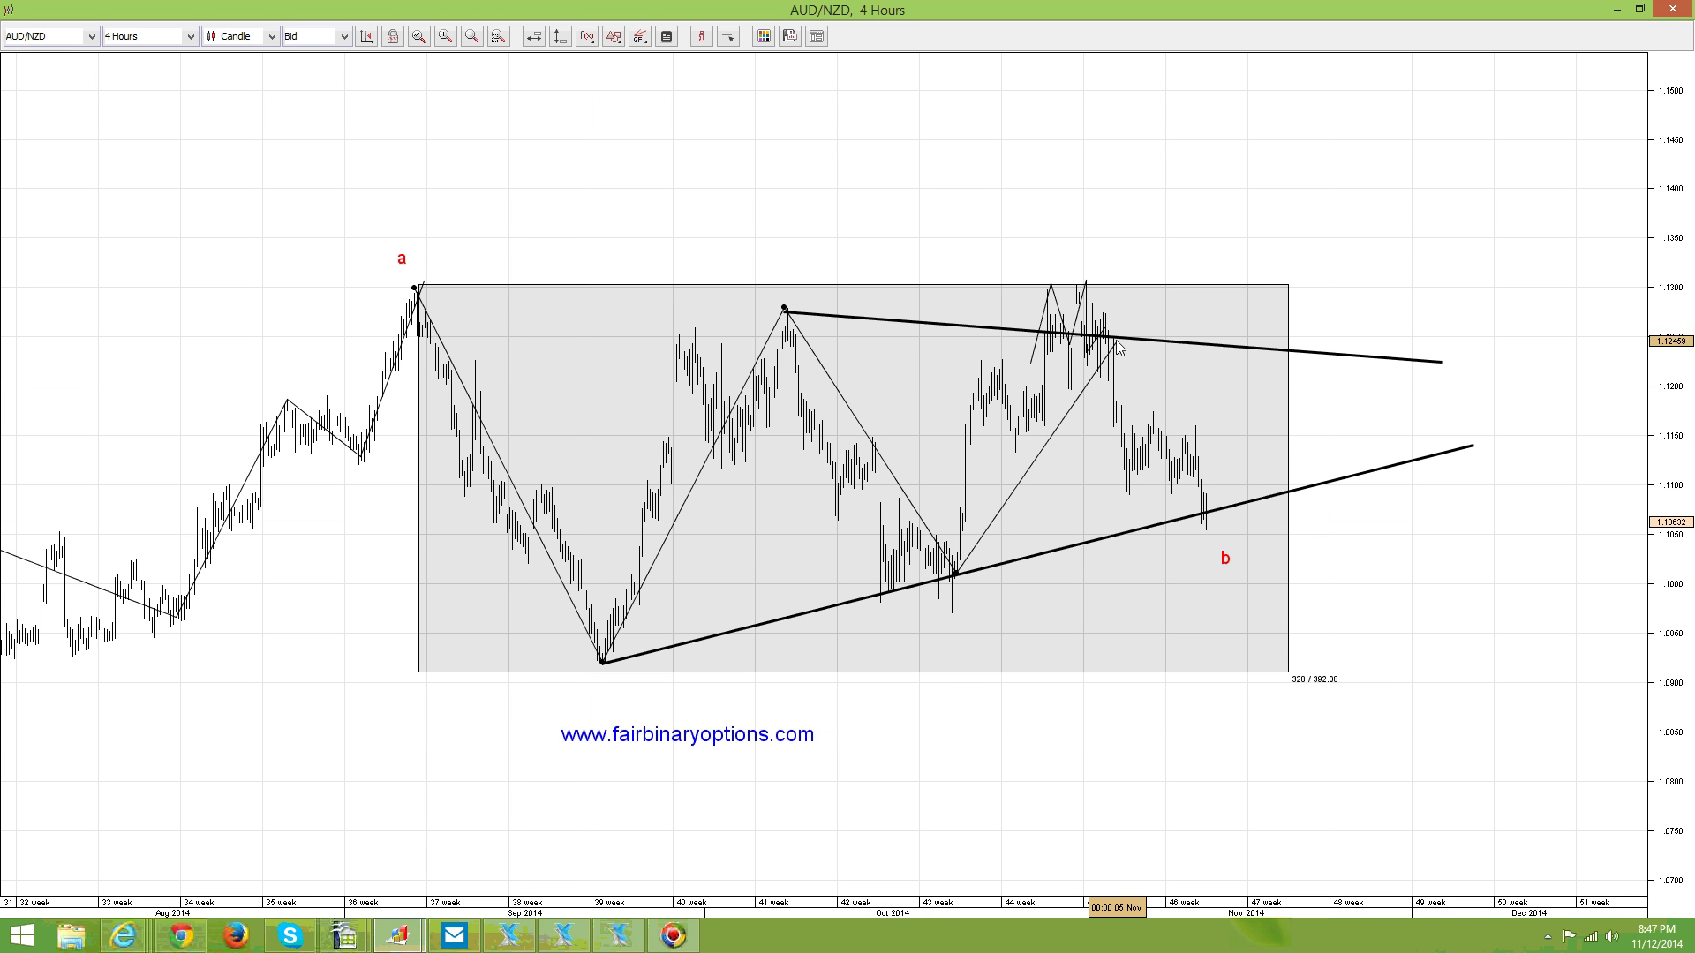
pyautogui.click(1115, 337)
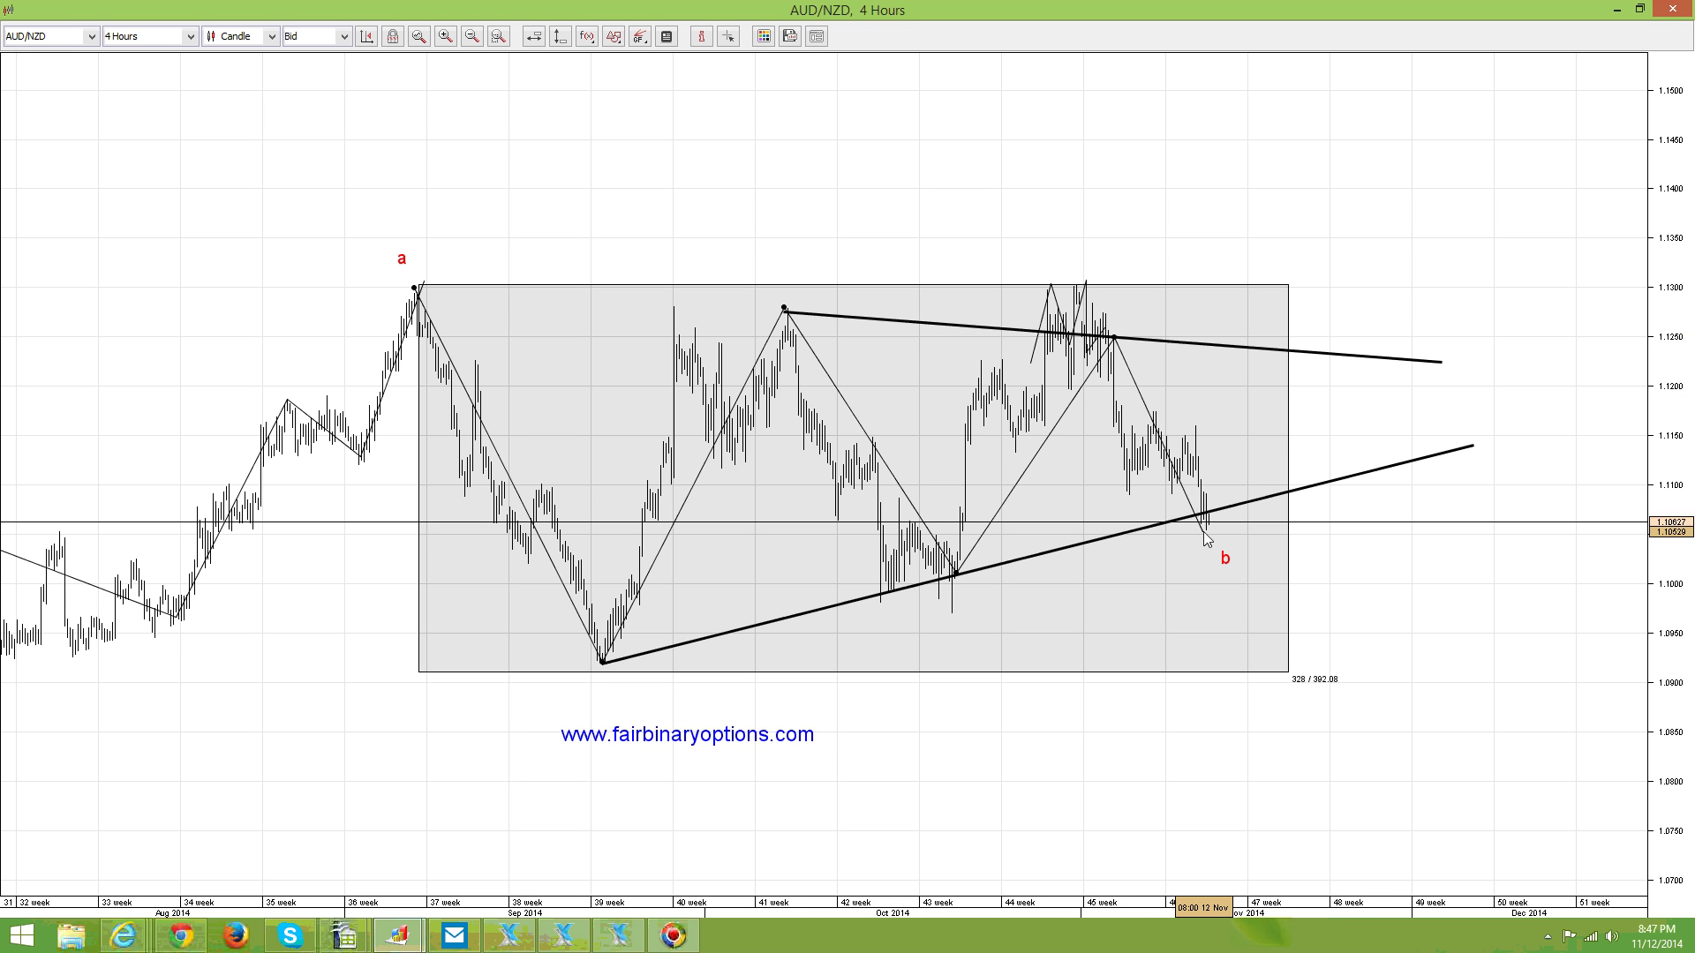
pyautogui.click(1206, 529)
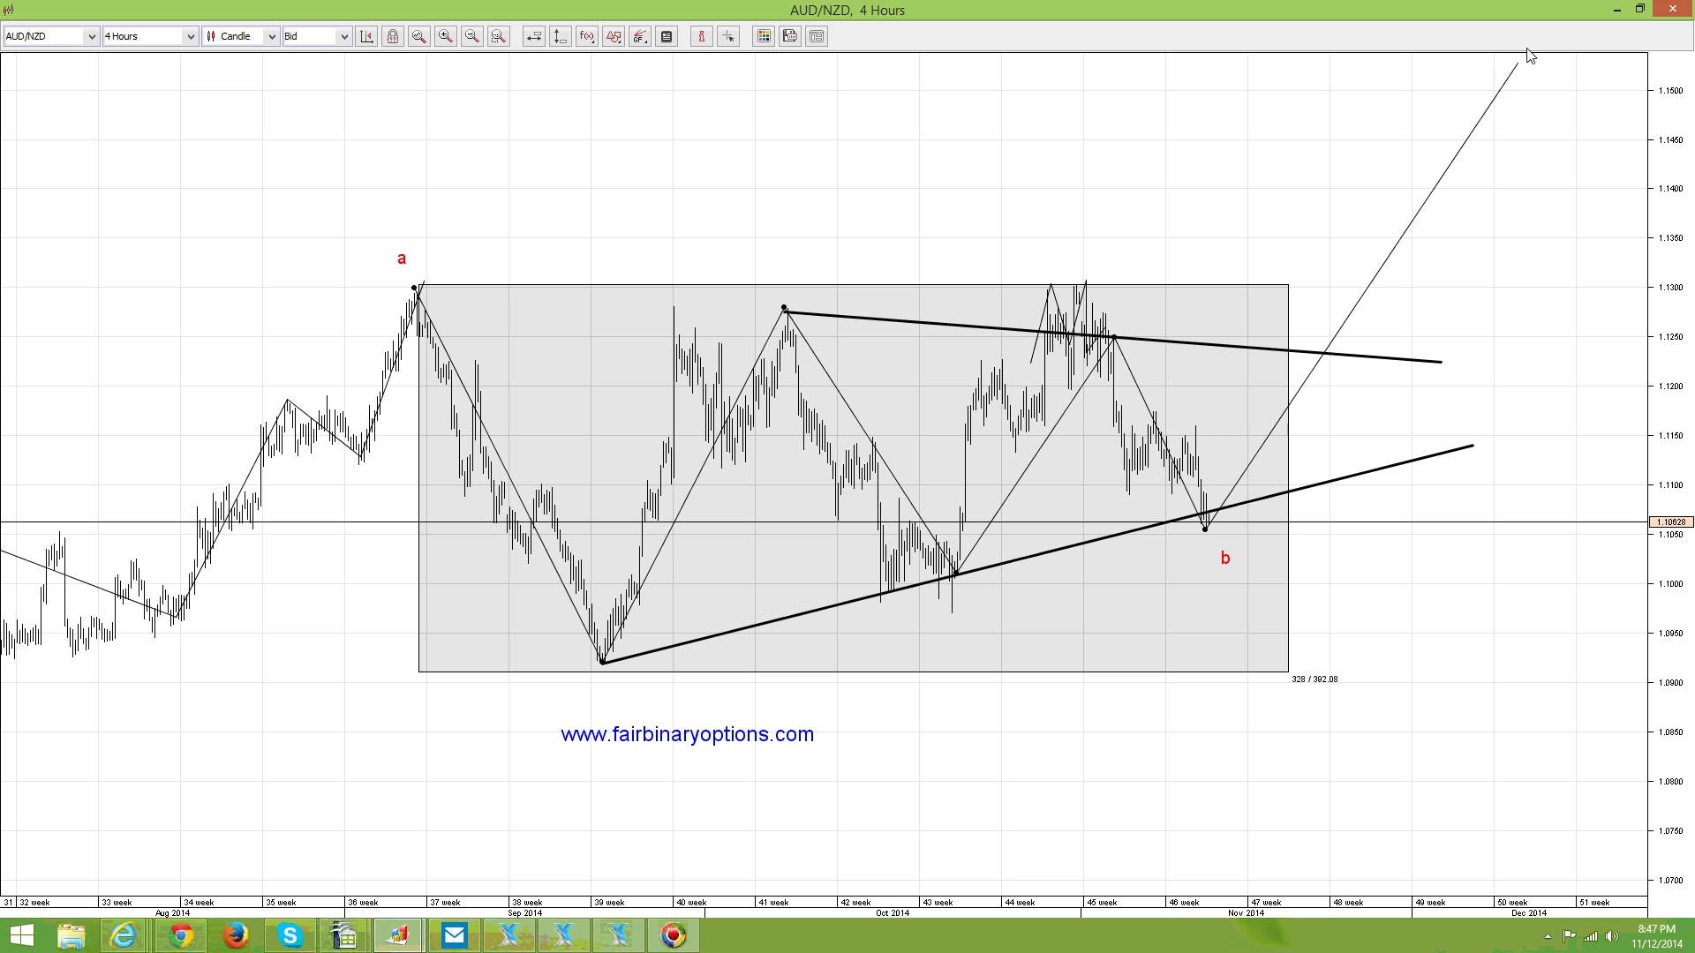
pyautogui.click(1536, 94)
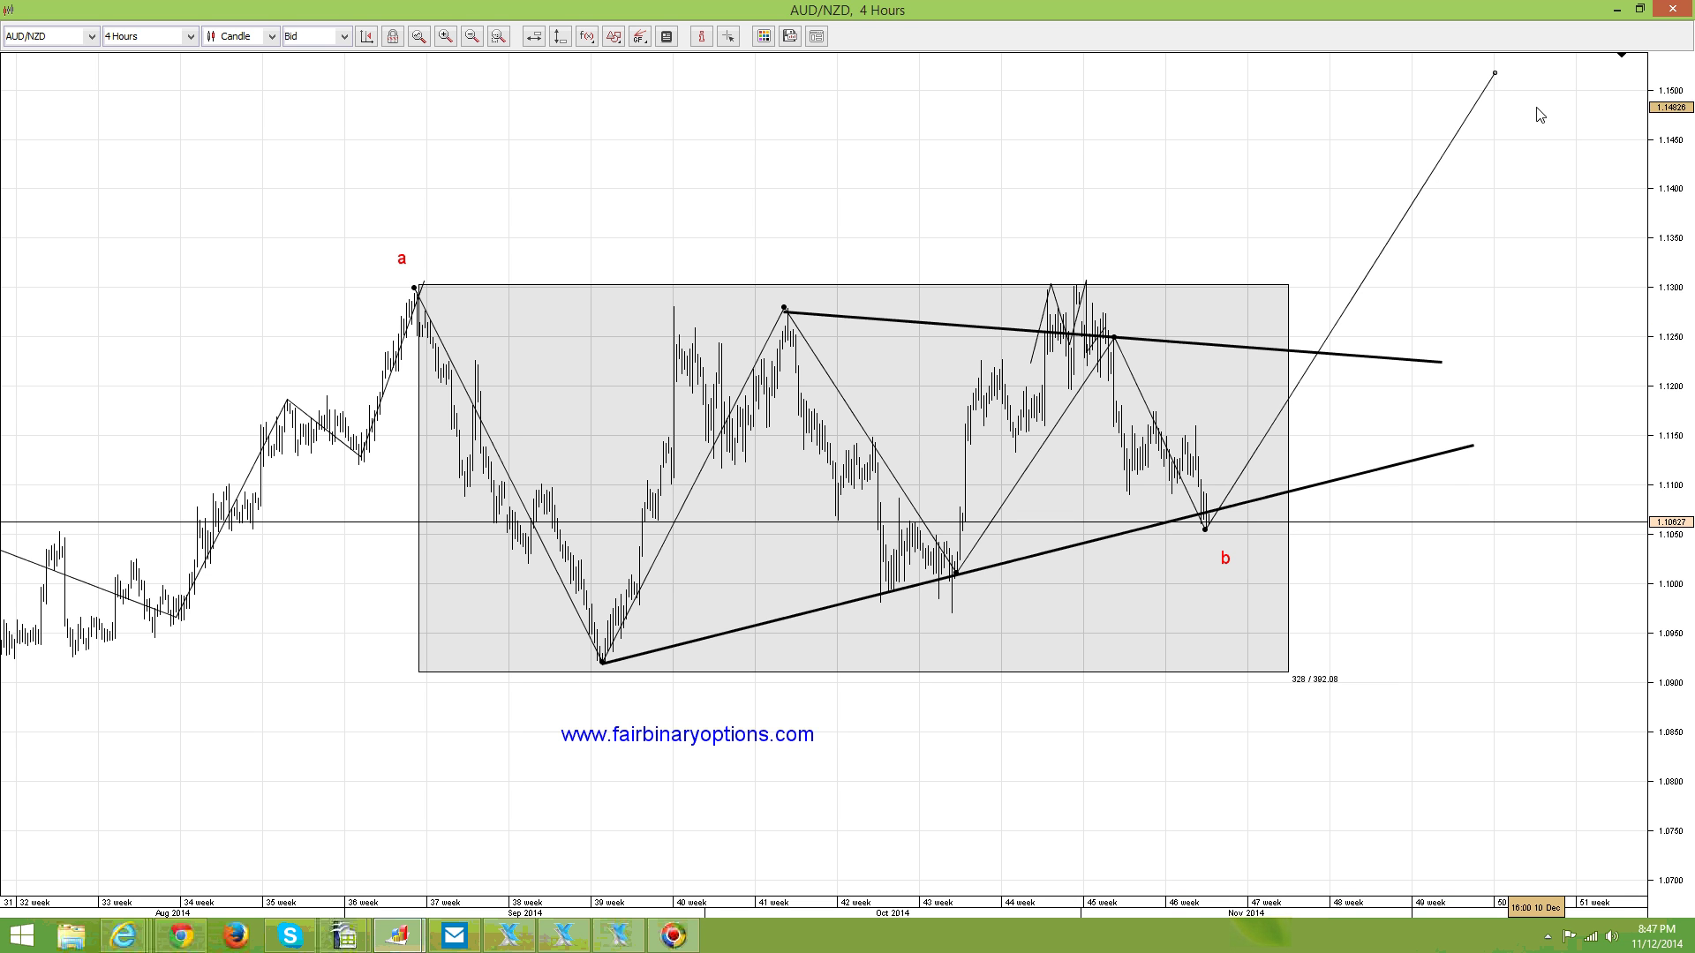
# Step: Change the zigzag projection's foreground colour to blue
pyautogui.rightClick(729, 422)
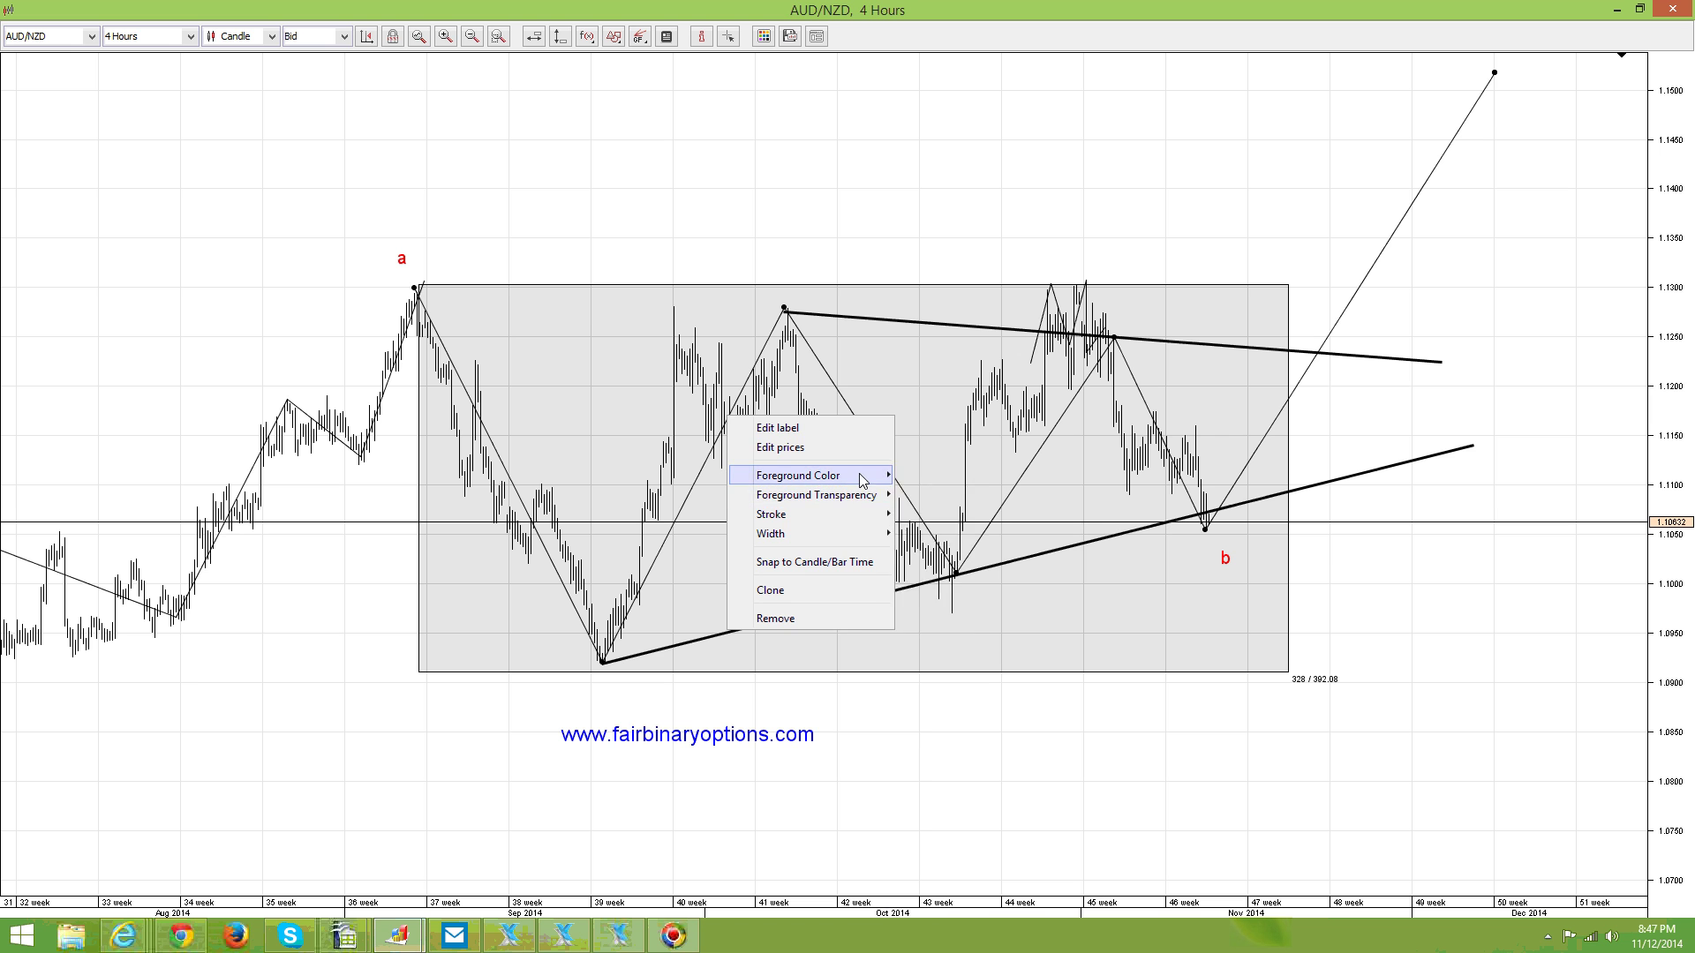
pyautogui.click(915, 473)
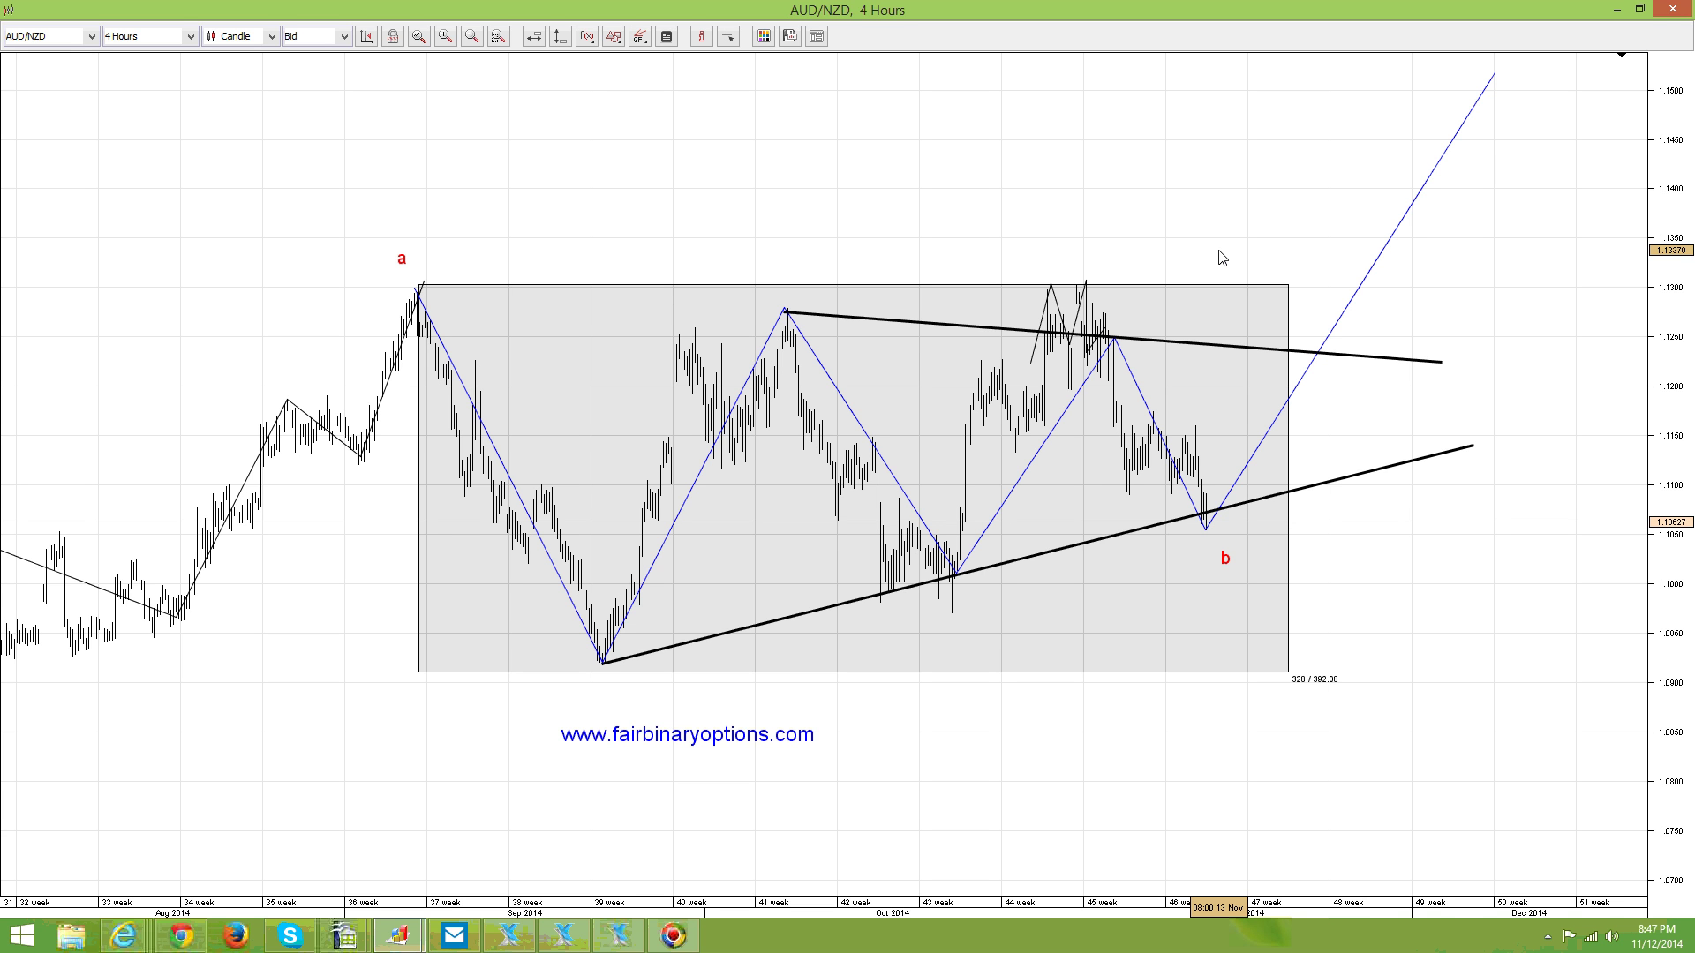
pyautogui.scroll(-2, 1307, 574)
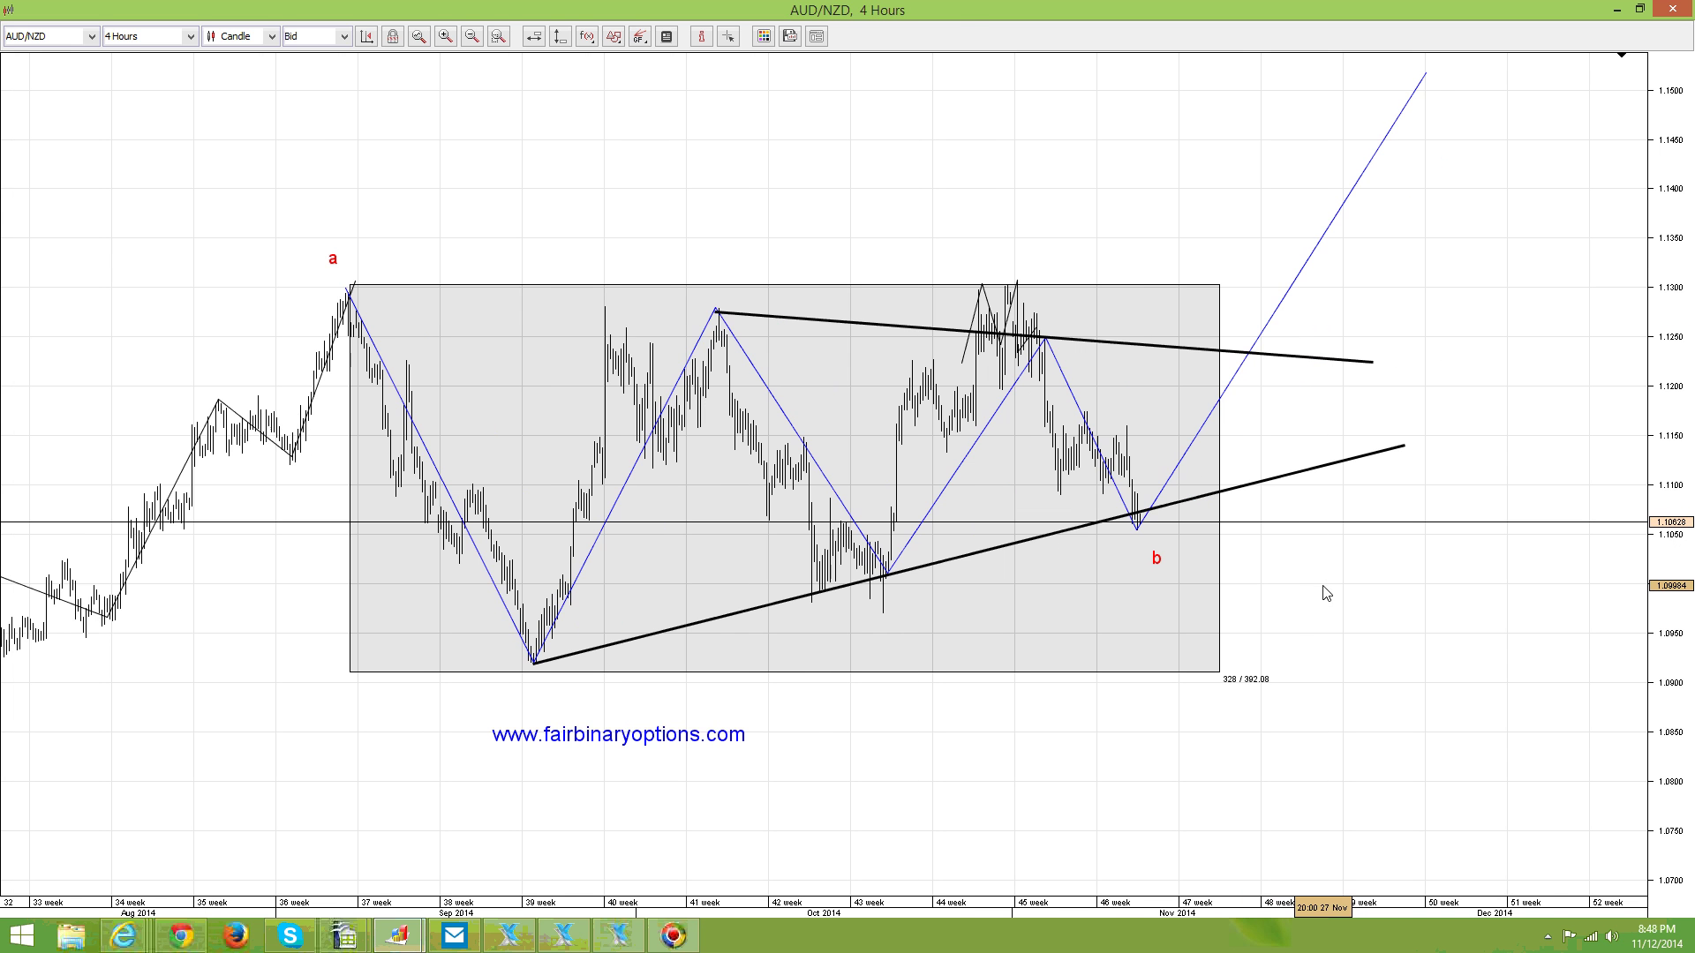
# Step: Place three green Signal Up arrows in a row beside the "b" low near 1.1060
pyautogui.click(639, 36)
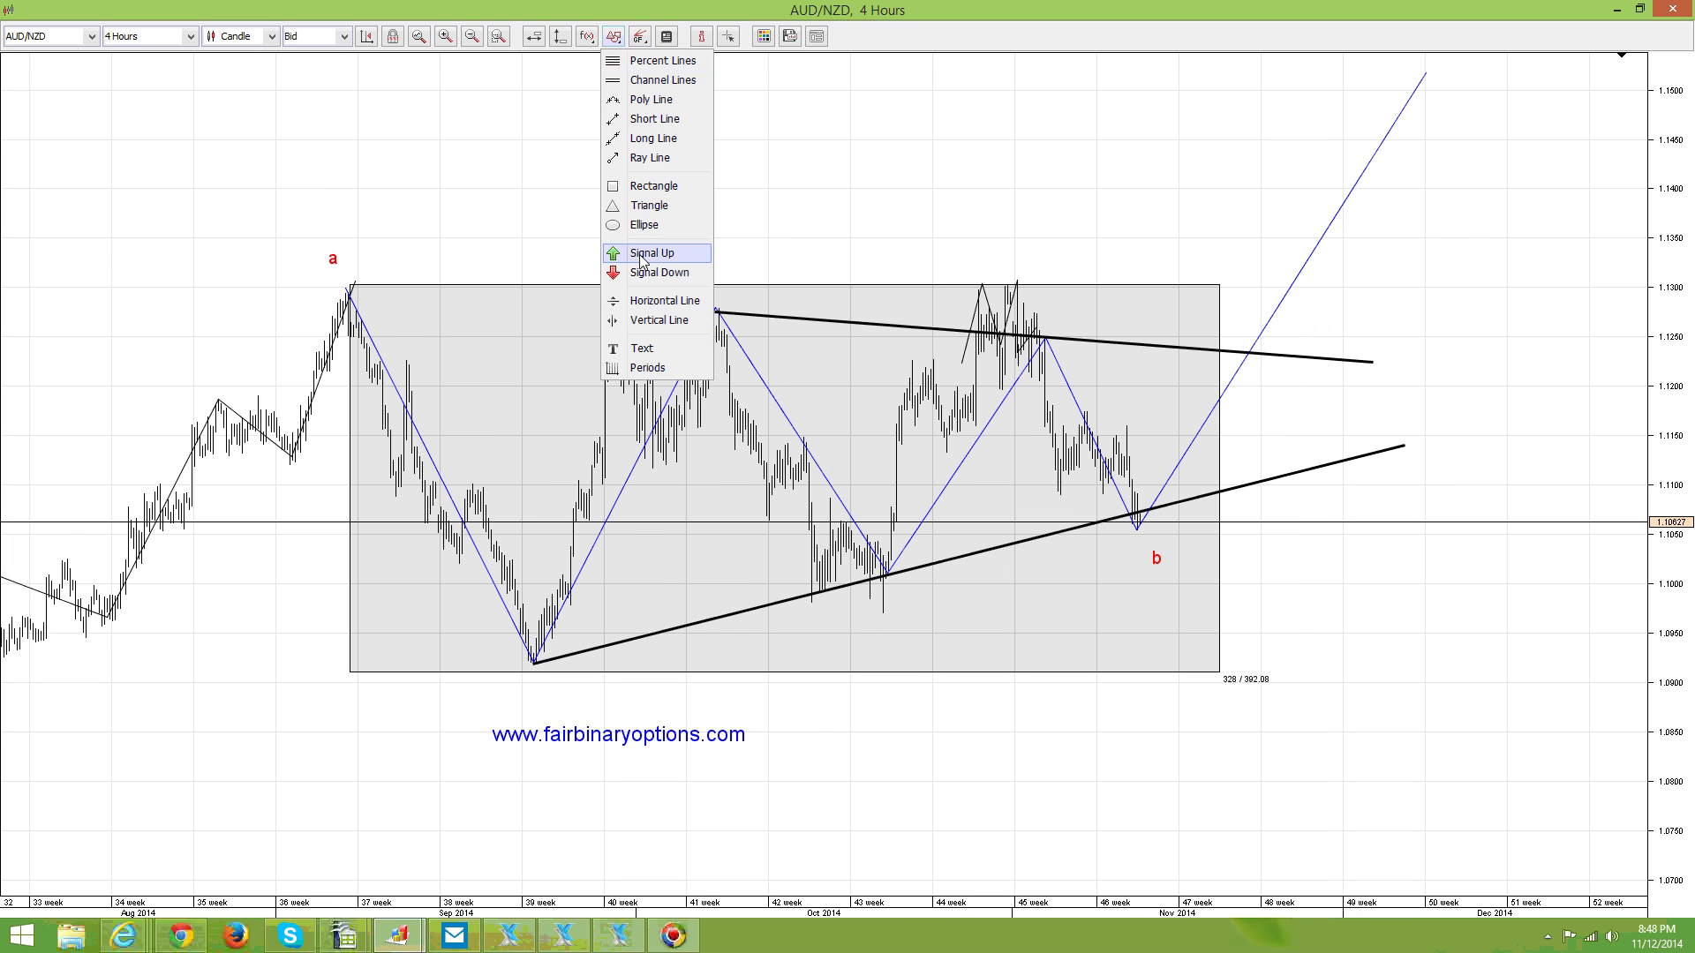
pyautogui.click(654, 256)
pyautogui.click(1154, 521)
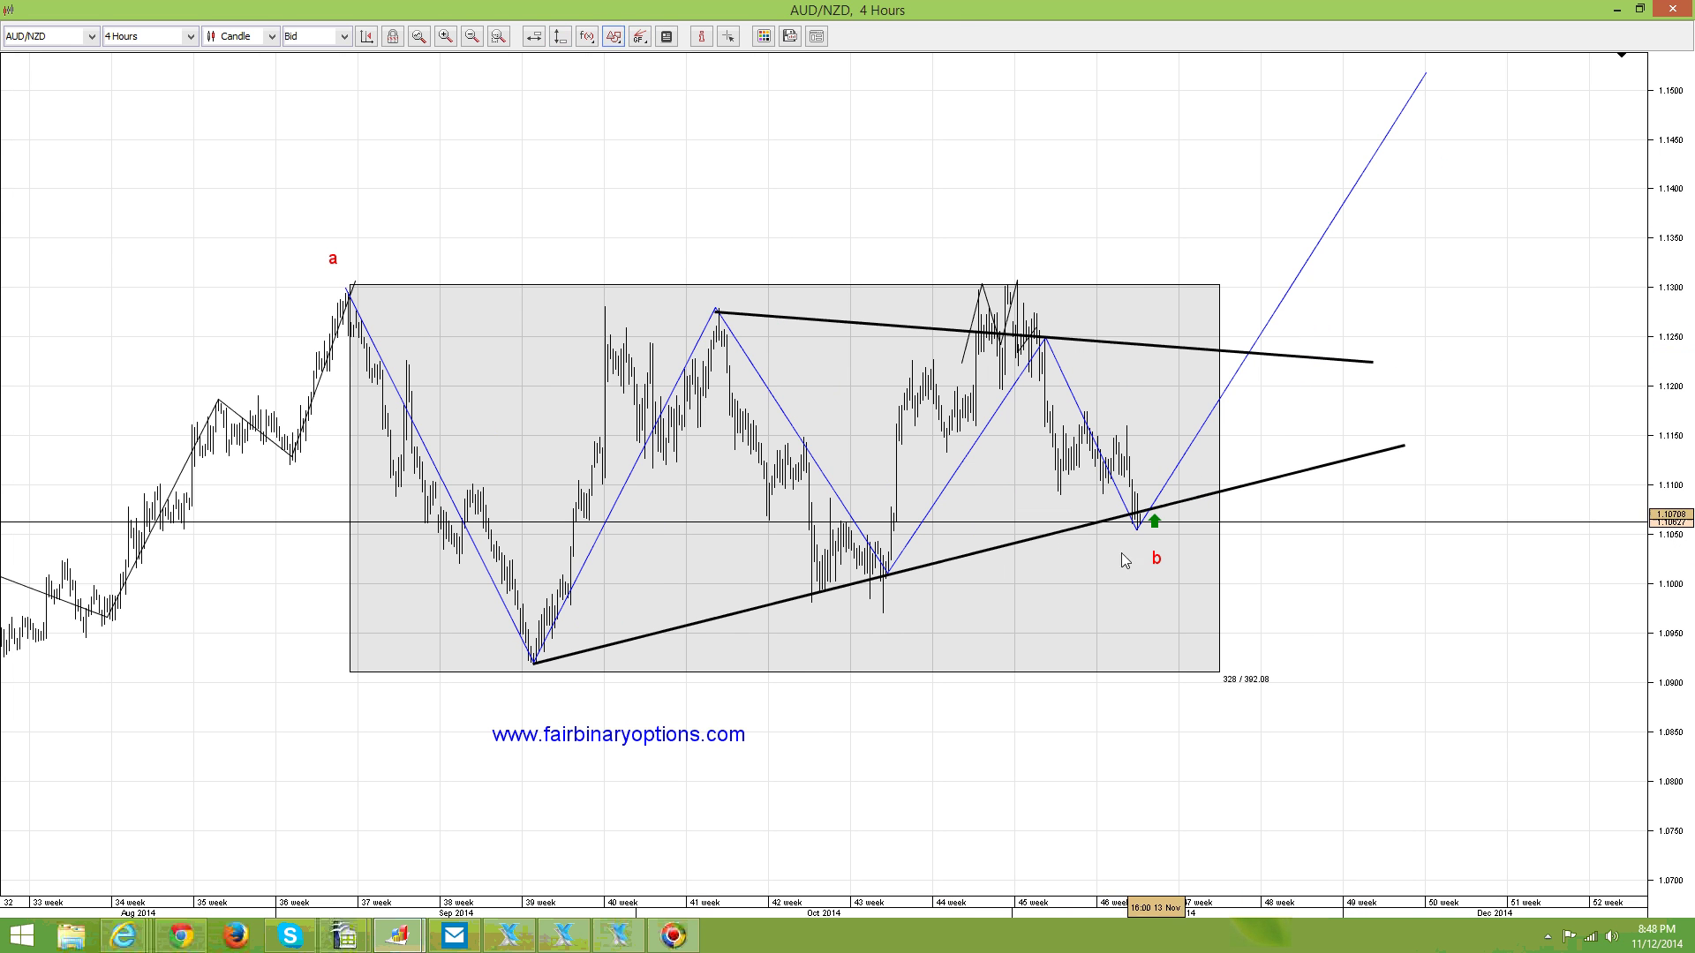
pyautogui.click(639, 36)
pyautogui.click(1169, 523)
pyautogui.click(612, 36)
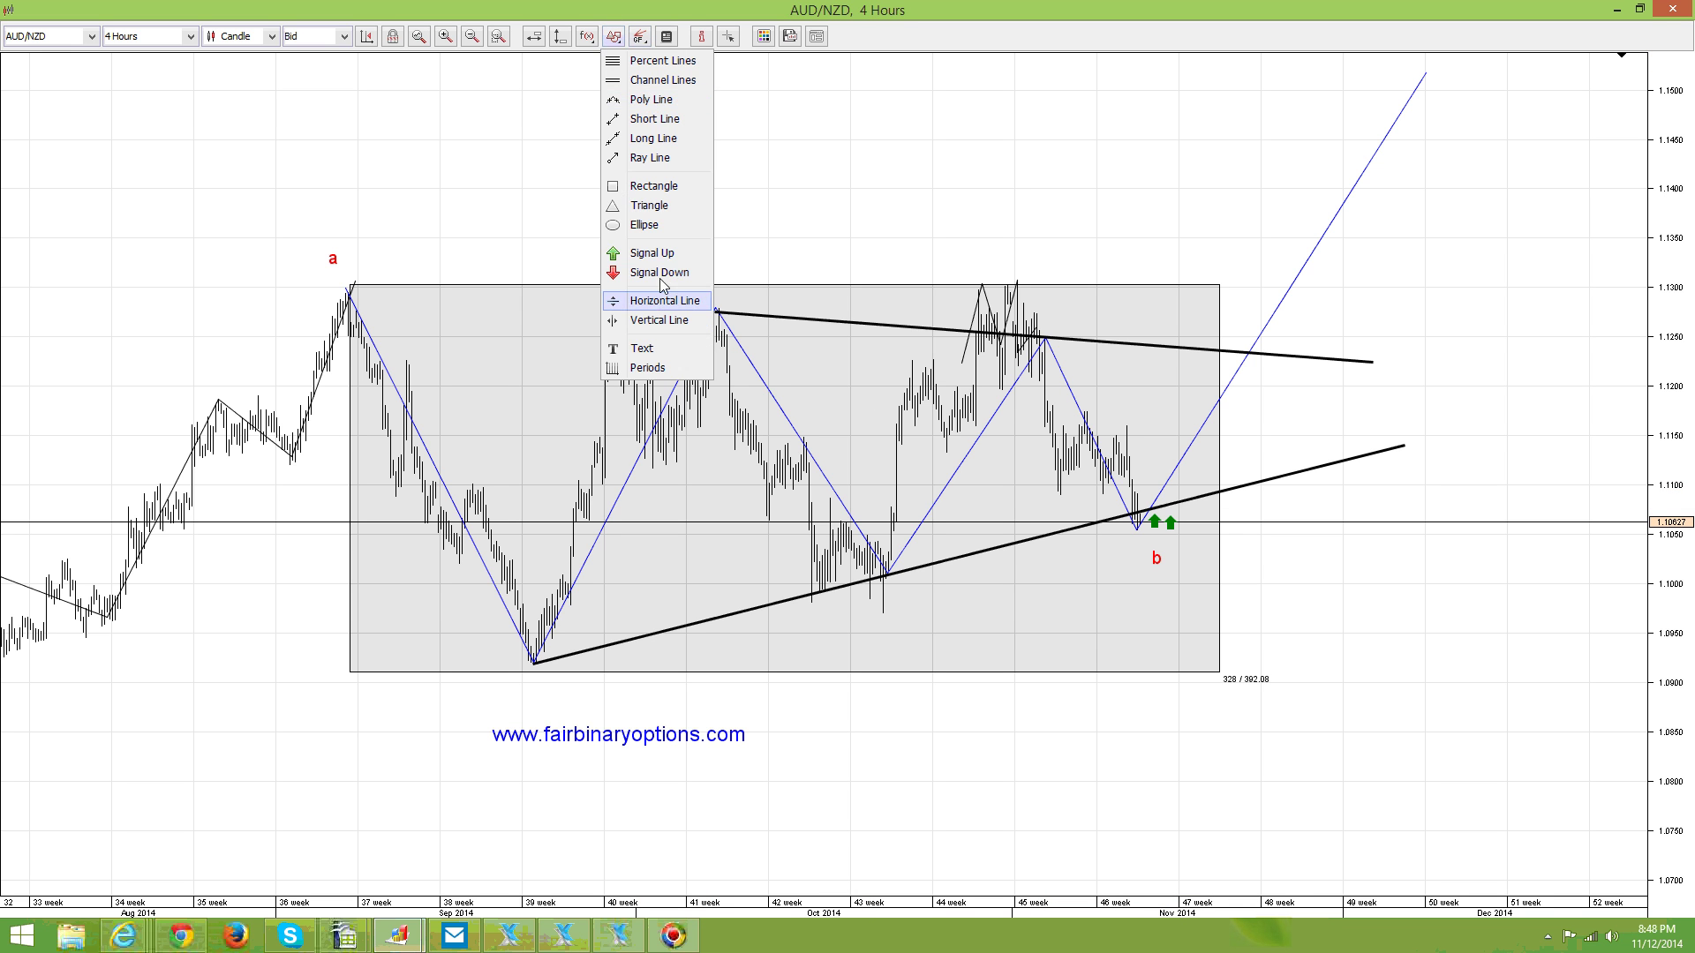
pyautogui.click(654, 254)
pyautogui.click(1183, 522)
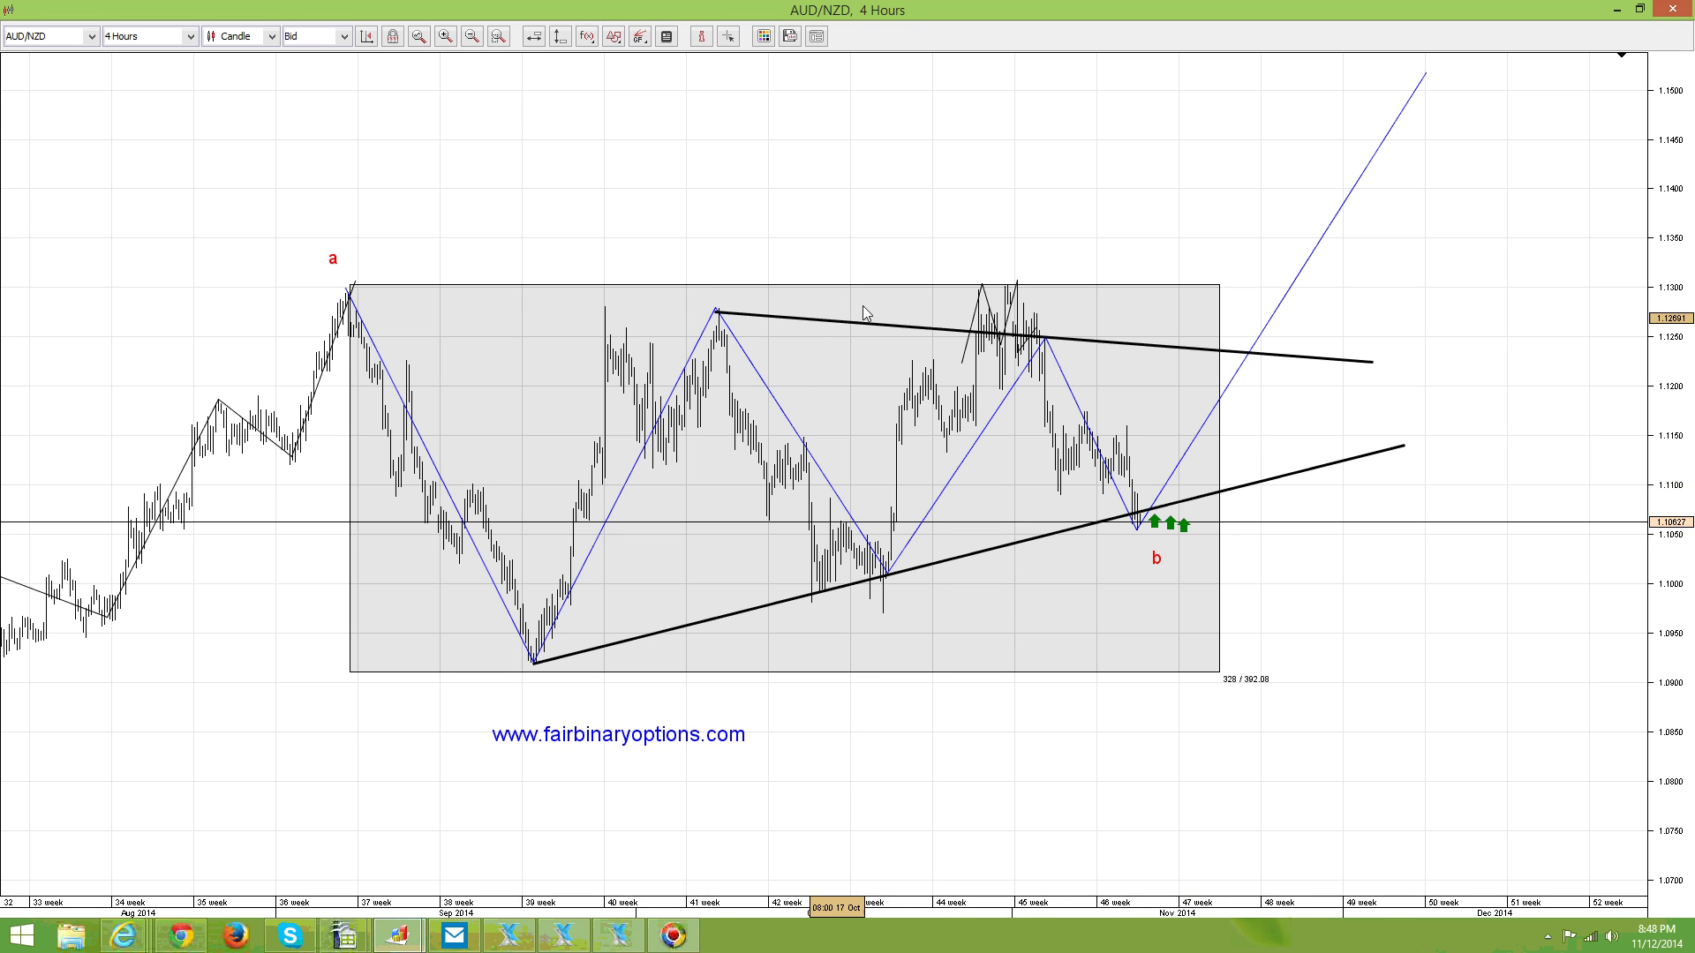
pyautogui.click(619, 32)
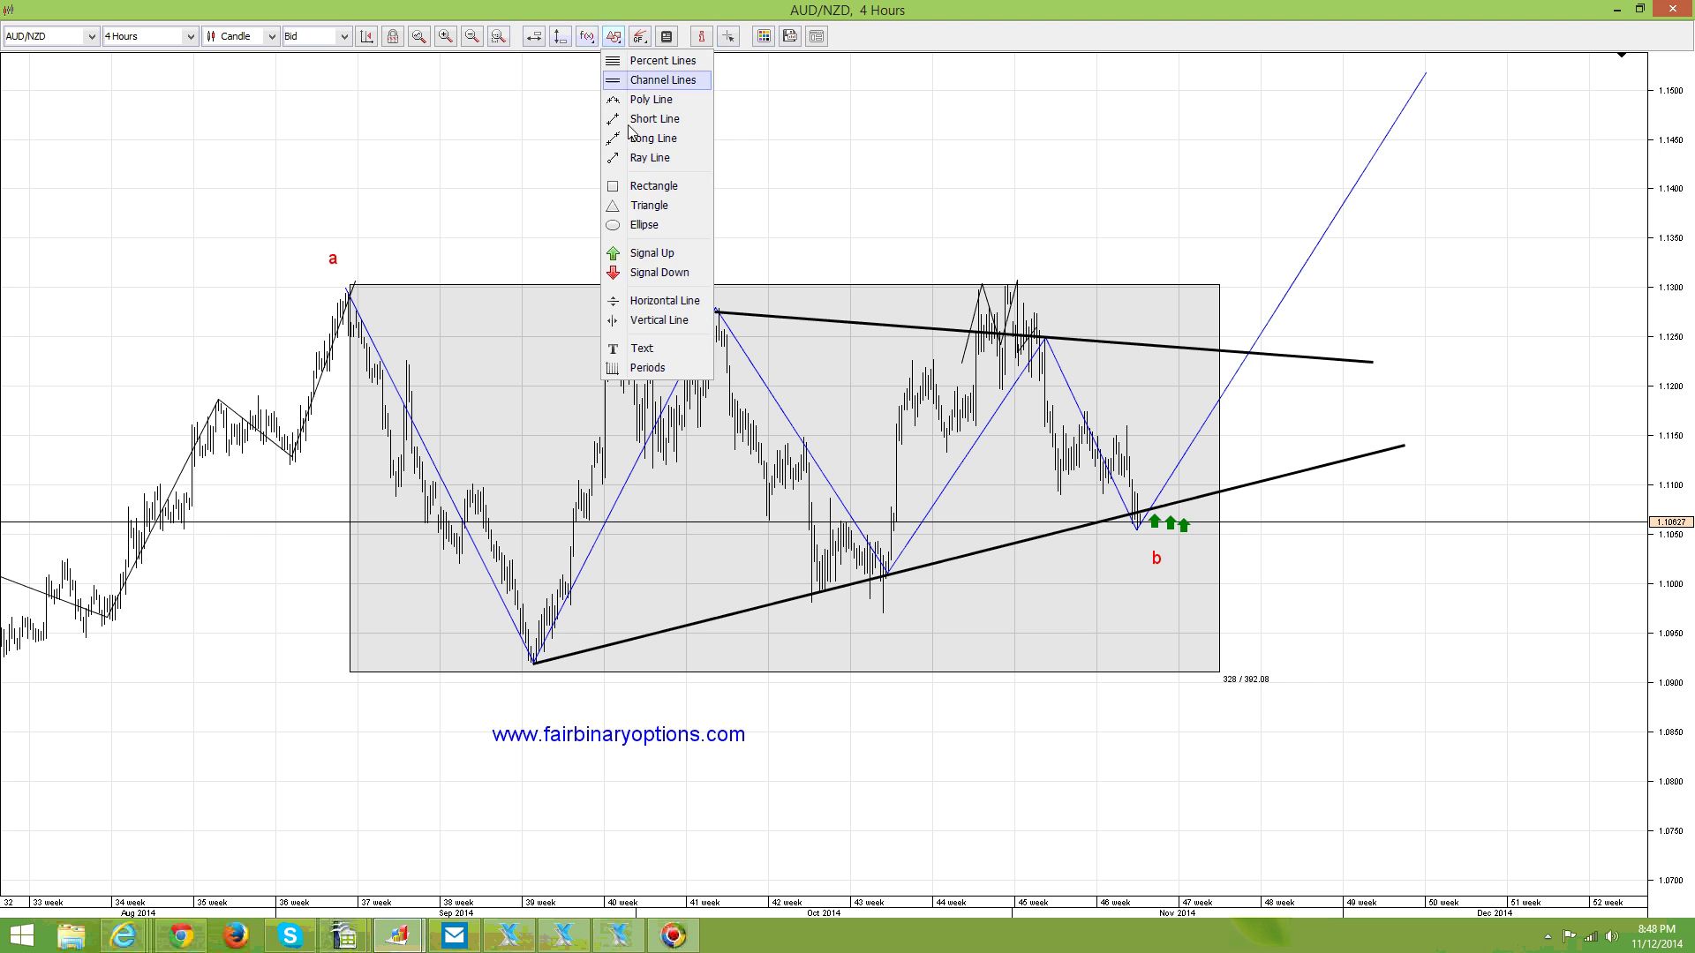
# Step: Add a red size-20 note beside "b" reading "buying call options with end of week expiration date"
pyautogui.click(642, 349)
pyautogui.click(1078, 594)
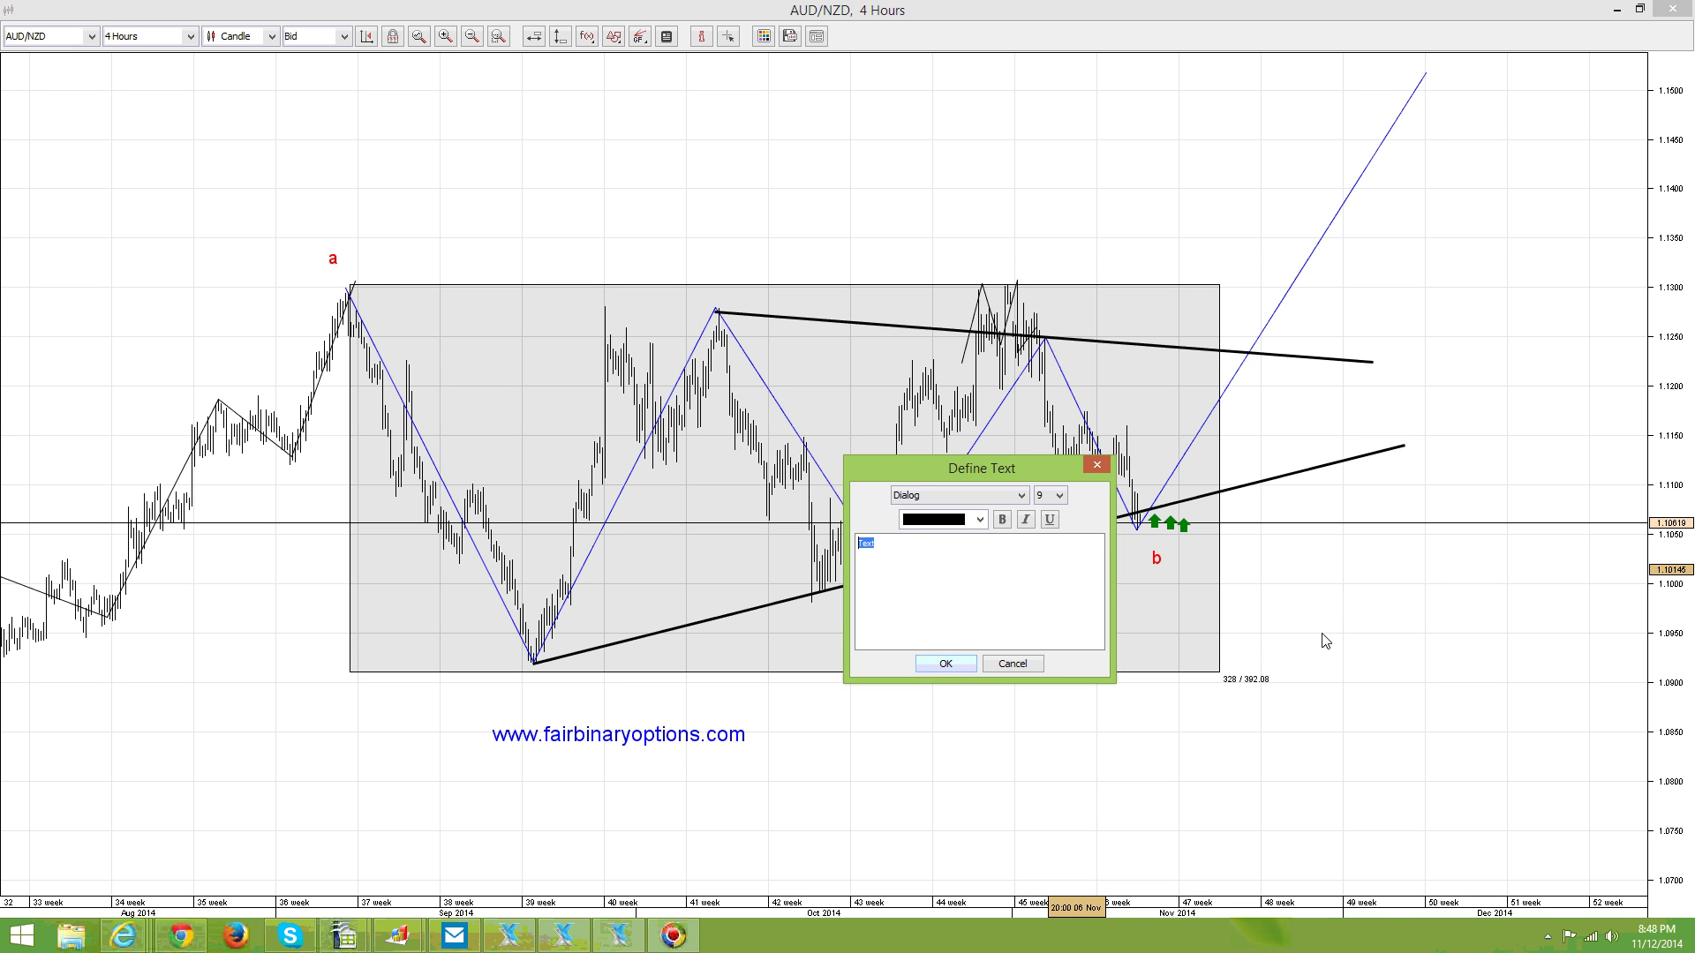
pyautogui.write('buying call options with end of week expiration date')
pyautogui.moveTo(1083, 547); pyautogui.dragTo(857, 543)
pyautogui.click(1059, 495)
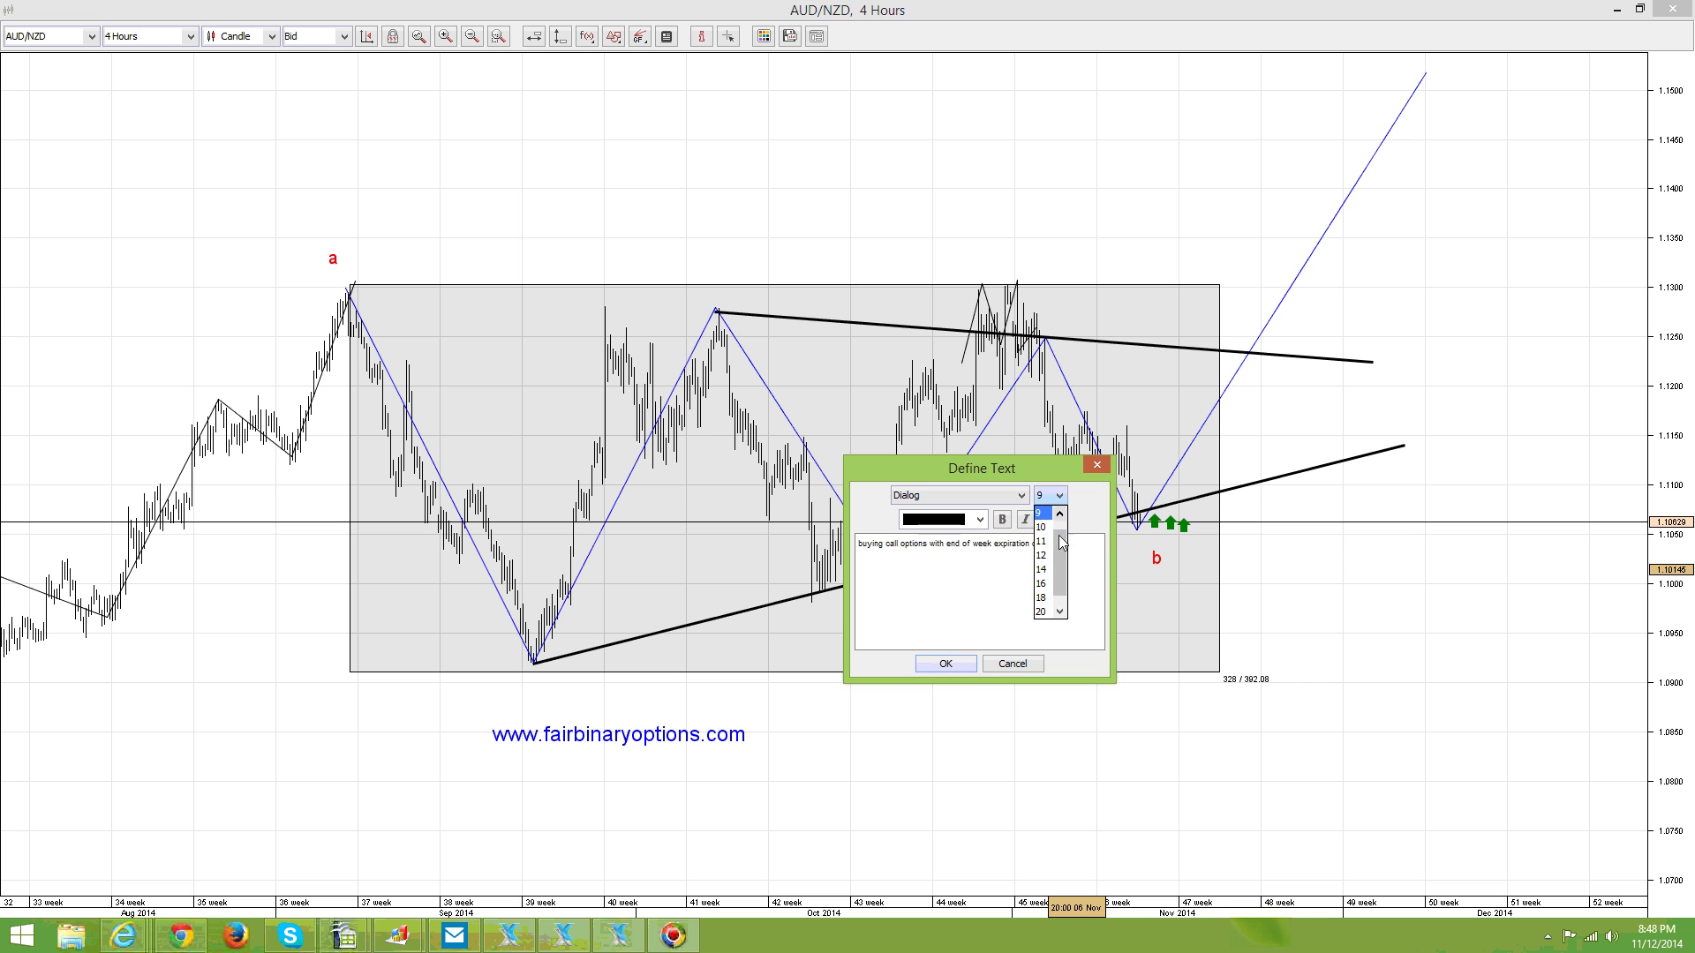
pyautogui.click(1050, 602)
pyautogui.click(978, 520)
pyautogui.click(957, 567)
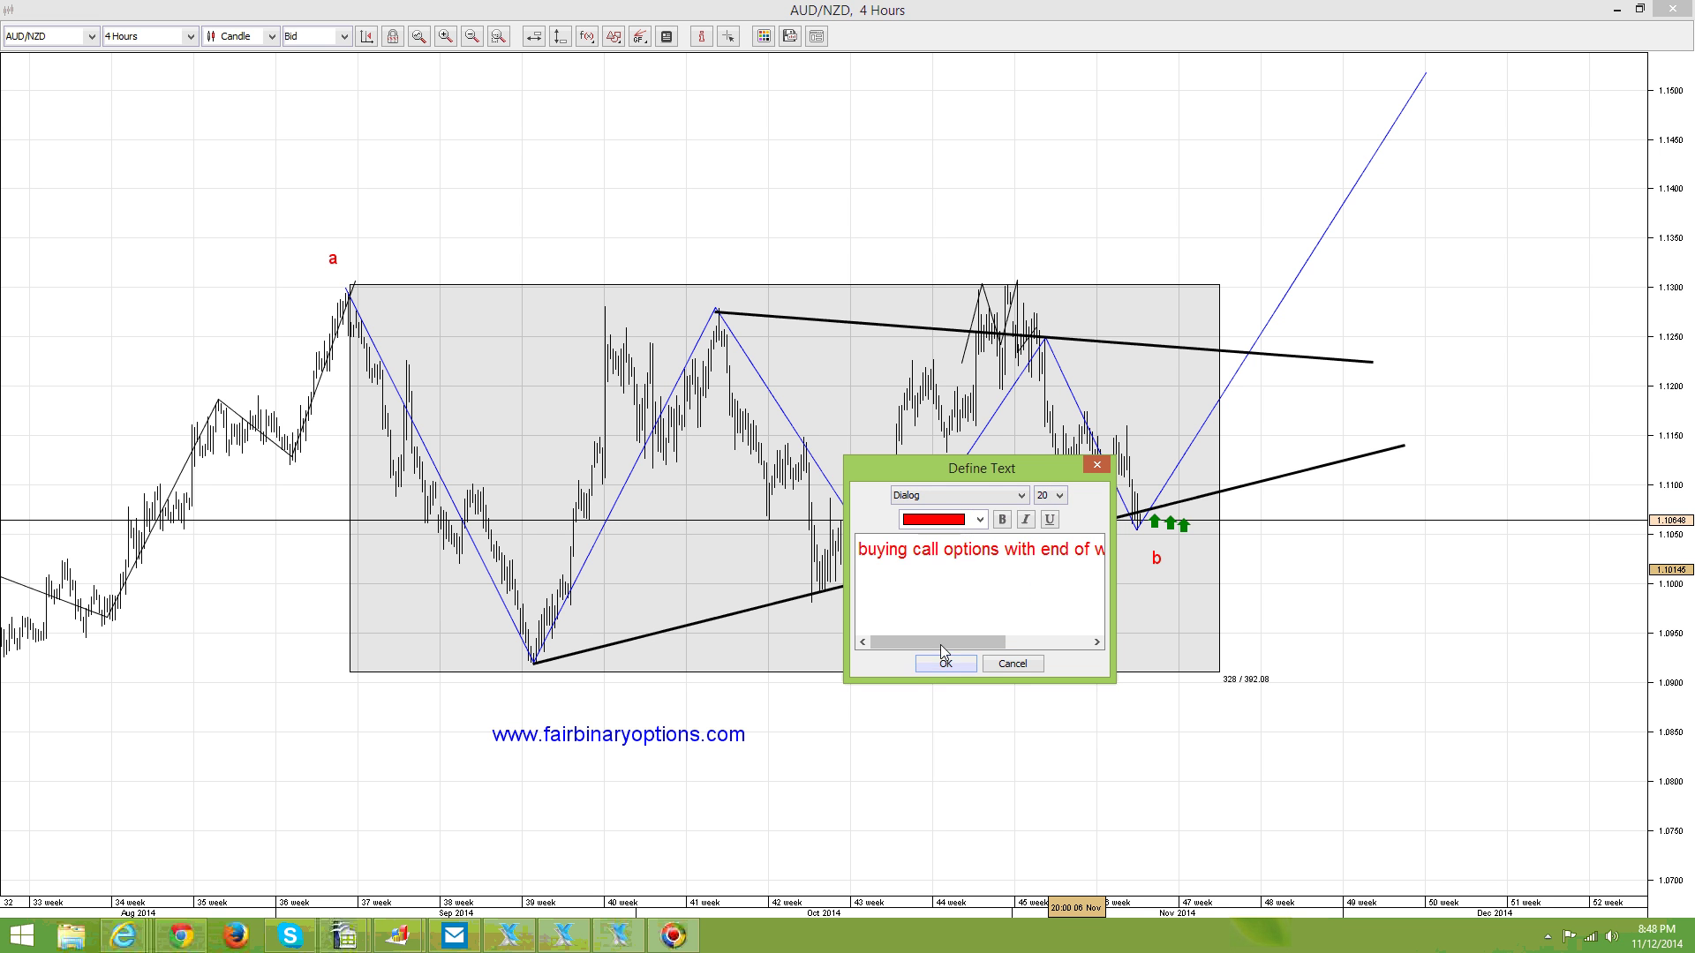
pyautogui.click(946, 664)
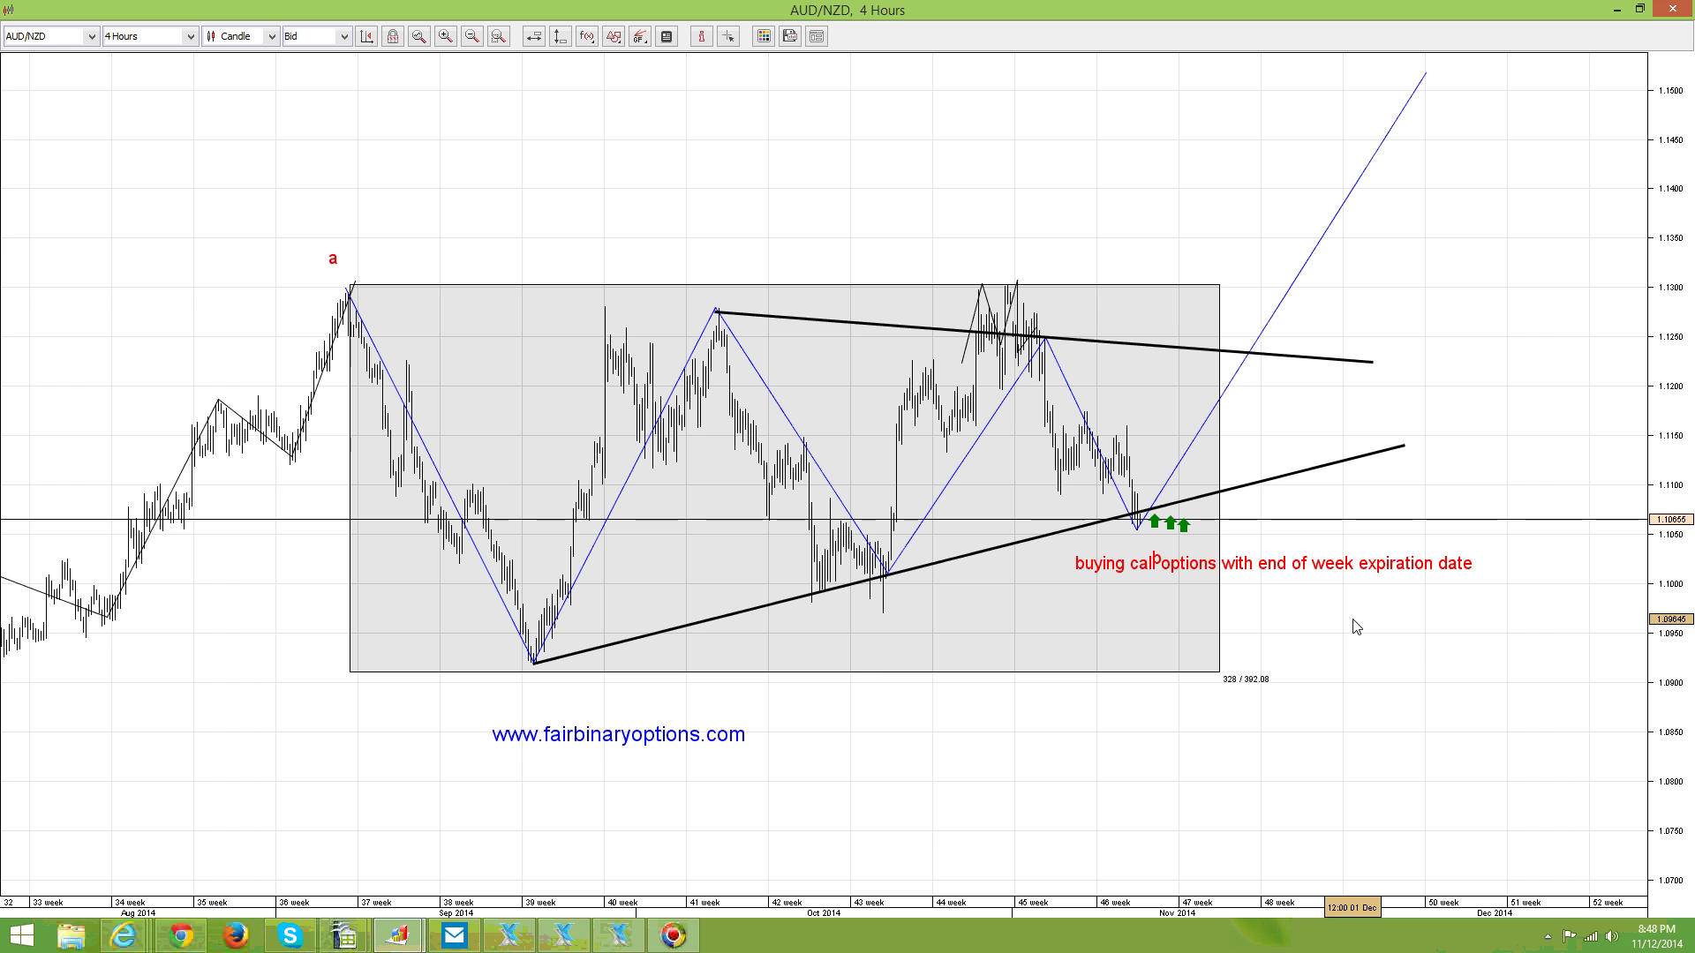